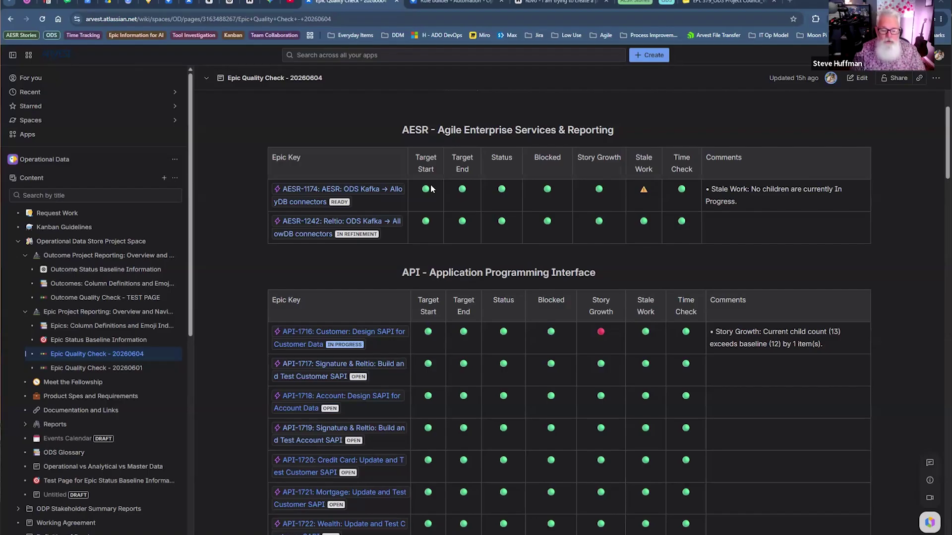
Review the Rovo chat about creating the Epic status mismatch prompt, from the opening request through the clarifying questions and prompt revisions.
{"action": "left_click", "coordinate": [542, 3]}
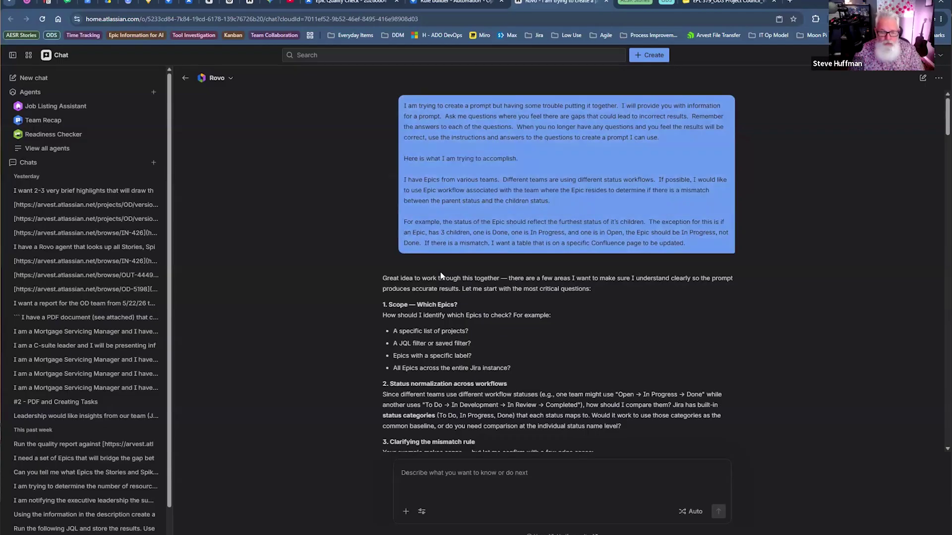
{"action": "scroll", "coordinate": [441, 272], "scroll_direction": "down", "scroll_amount": 4}
{"action": "scroll", "coordinate": [441, 271], "scroll_direction": "down", "scroll_amount": 5}
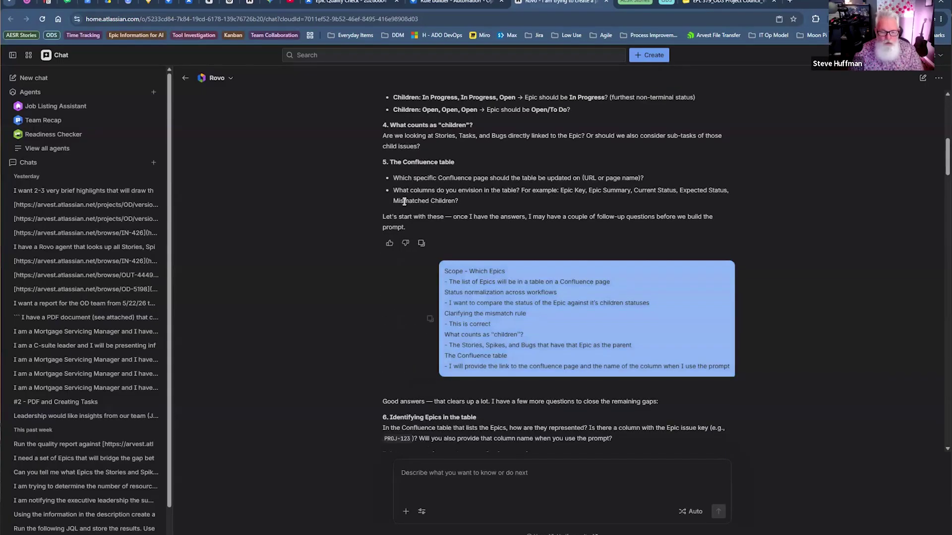
{"action": "scroll", "coordinate": [483, 324], "scroll_direction": "down", "scroll_amount": 20}
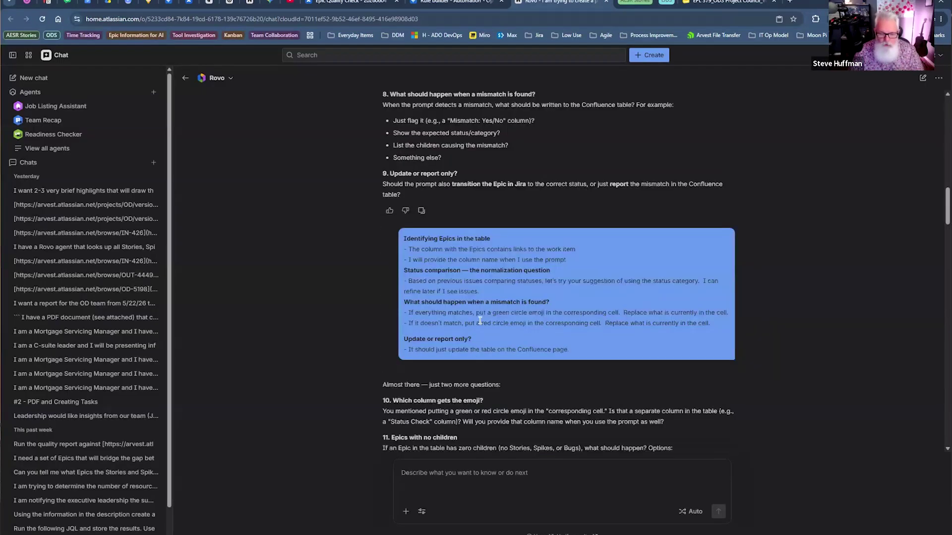
{"action": "scroll", "coordinate": [479, 320], "scroll_direction": "down", "scroll_amount": 9}
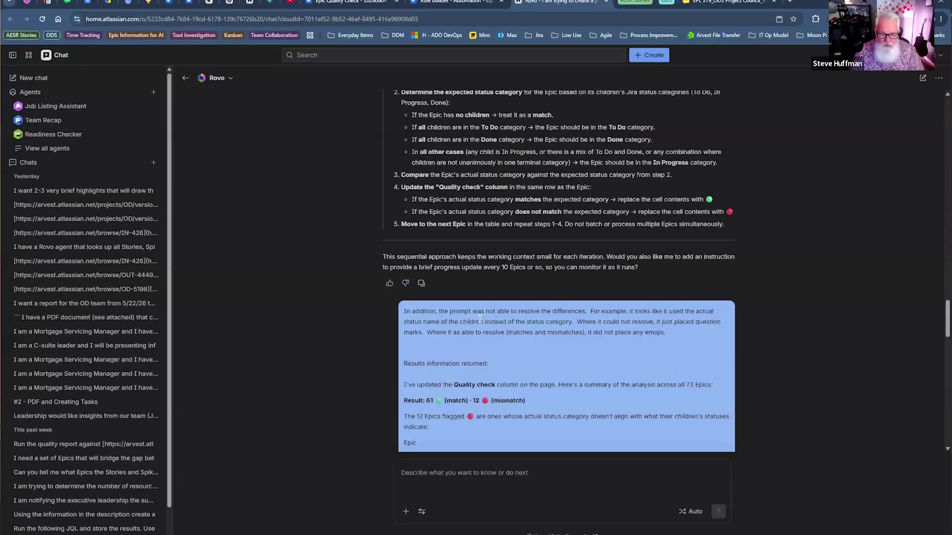
{"action": "scroll", "coordinate": [479, 318], "scroll_direction": "down", "scroll_amount": 12}
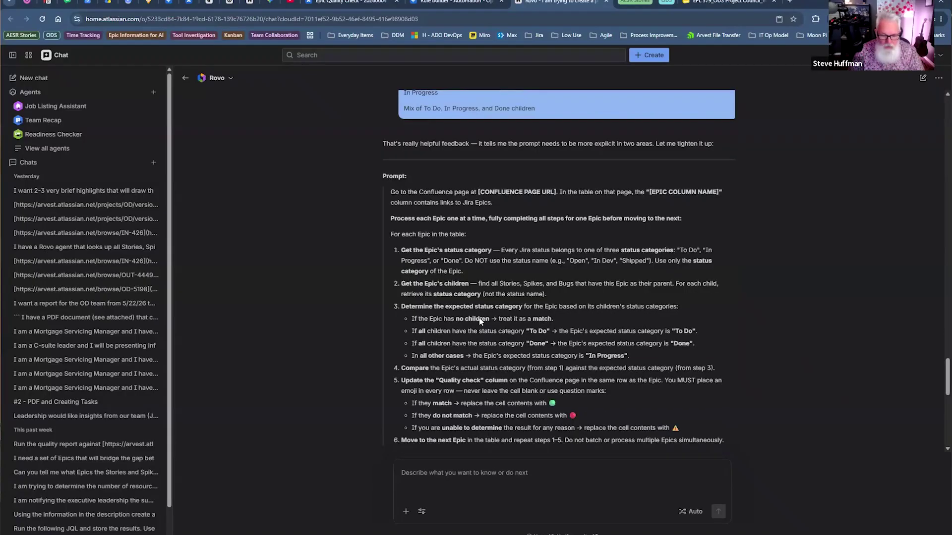
{"action": "scroll", "coordinate": [479, 318], "scroll_direction": "down", "scroll_amount": 5}
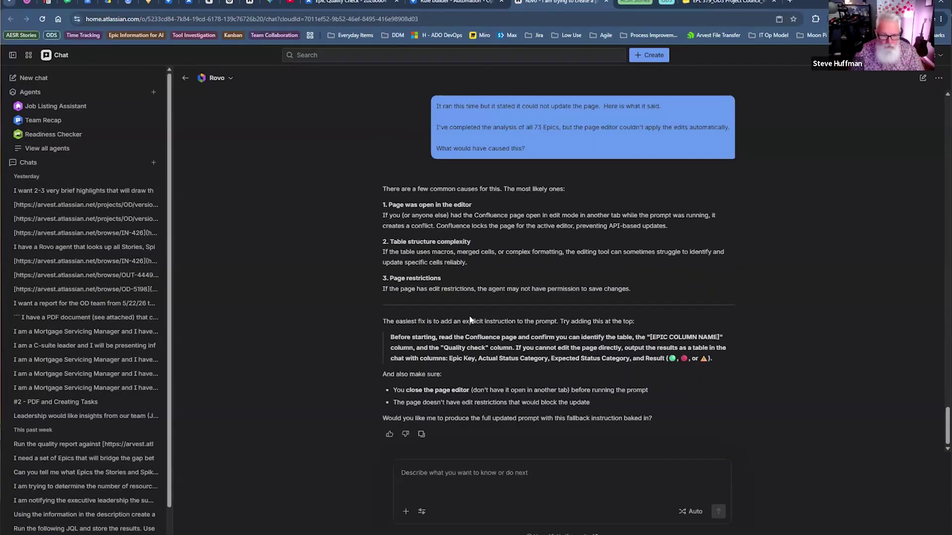
{"action": "scroll", "coordinate": [470, 320], "scroll_direction": "up", "scroll_amount": 4}
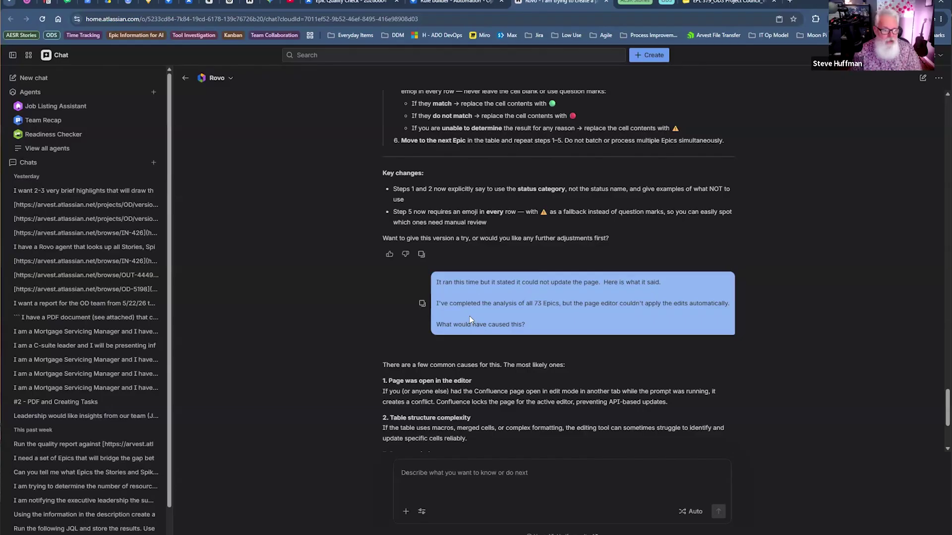
Inspect the ODS Project Epic Quality Check automation rule's agent prompt and its Confluence page publishing settings, including title and page content.
{"action": "left_click", "coordinate": [444, 2]}
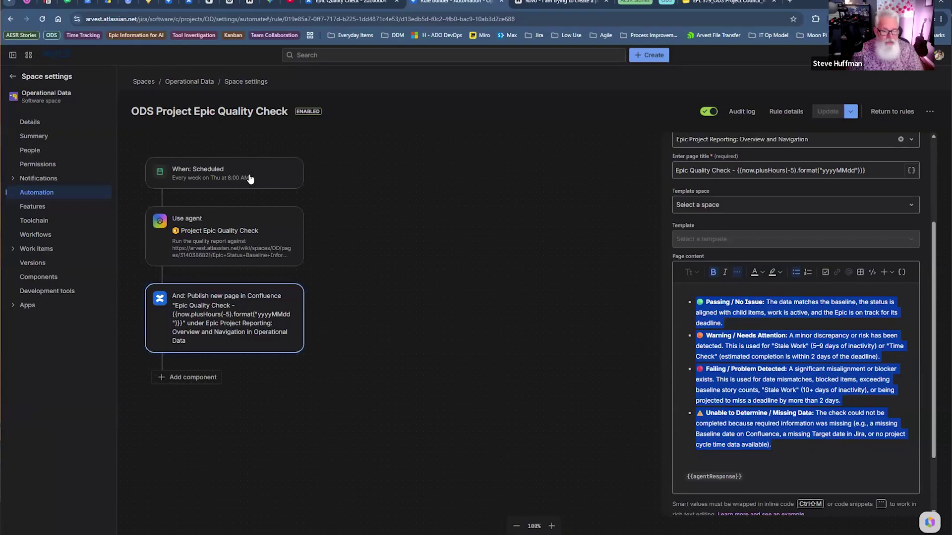
{"action": "left_click", "coordinate": [237, 238]}
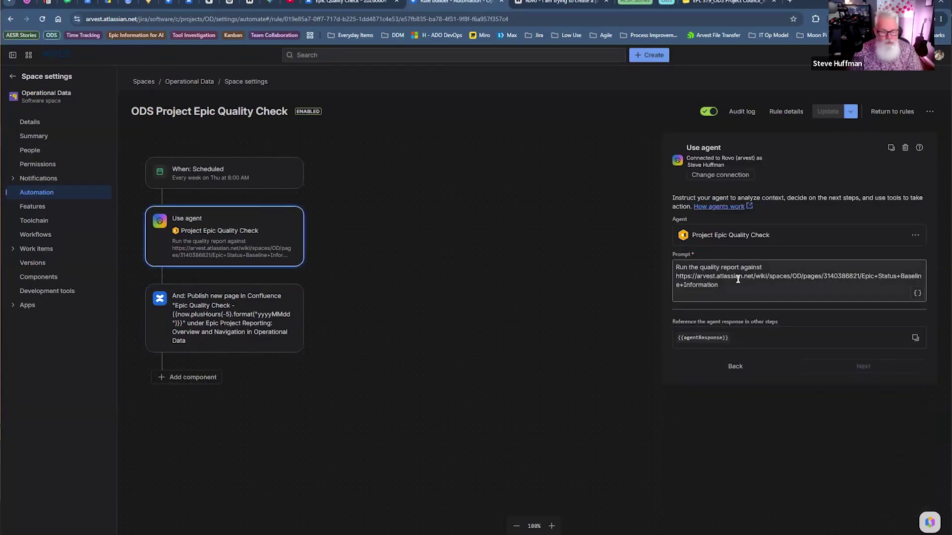
{"action": "left_click", "coordinate": [218, 322]}
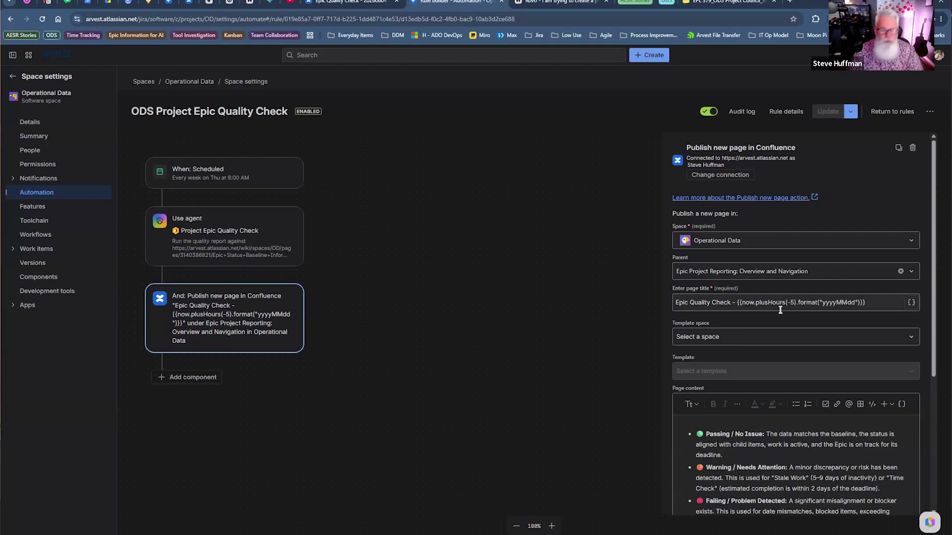
{"action": "scroll", "coordinate": [776, 365], "scroll_direction": "down", "scroll_amount": 3}
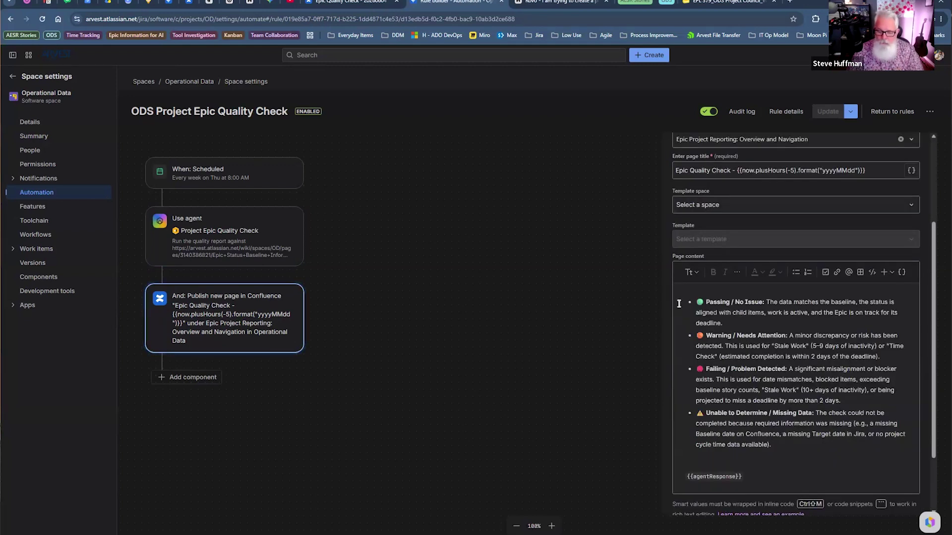
{"action": "scroll", "coordinate": [761, 362], "scroll_direction": "down", "scroll_amount": 2}
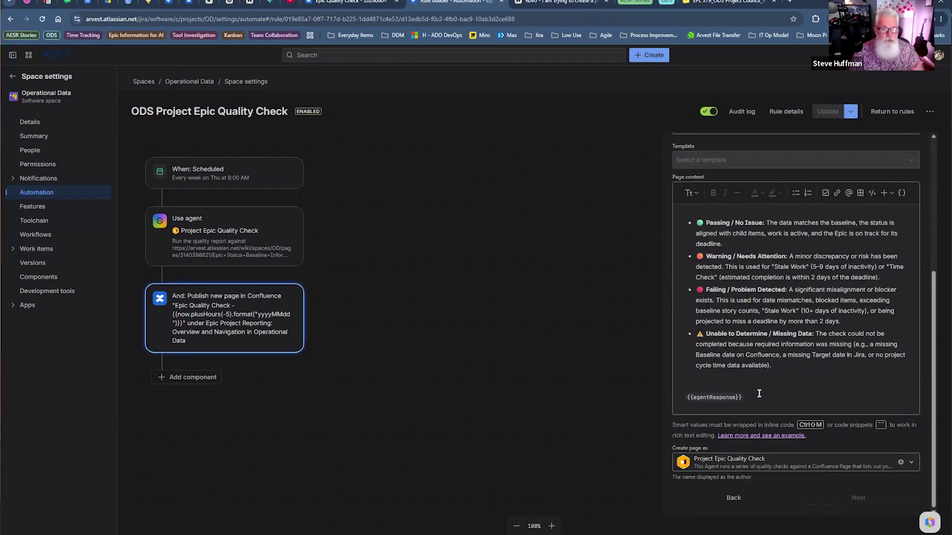
Return to the Epic Quality Check - 20260604 page and highlight the Stale Work comment for AESR-1174.
{"action": "left_click", "coordinate": [335, 5]}
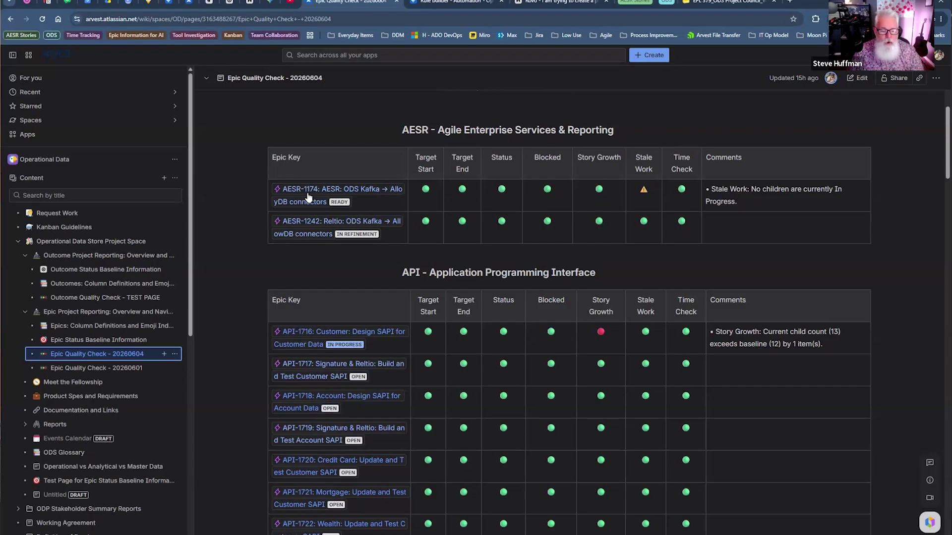
{"action": "mouse_move", "coordinate": [275, 193]}
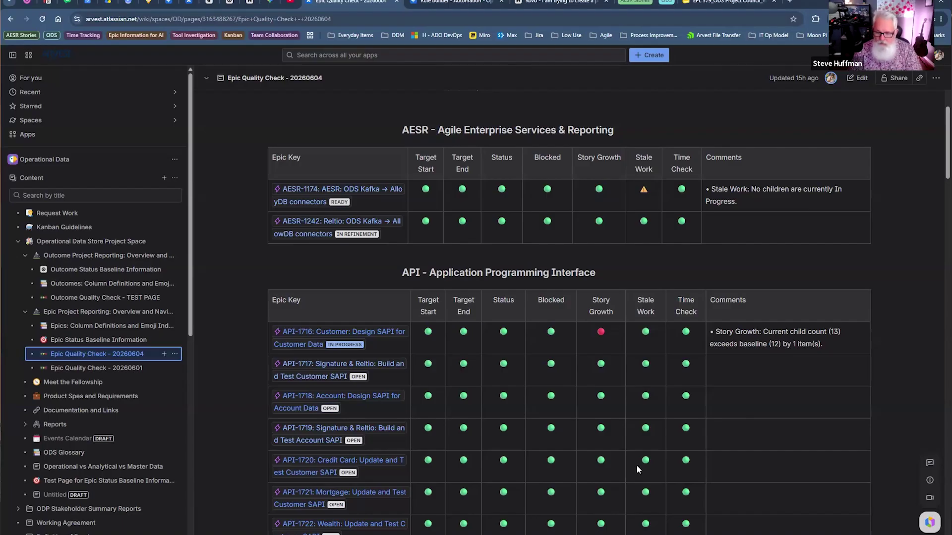
{"action": "left_click", "coordinate": [738, 201]}
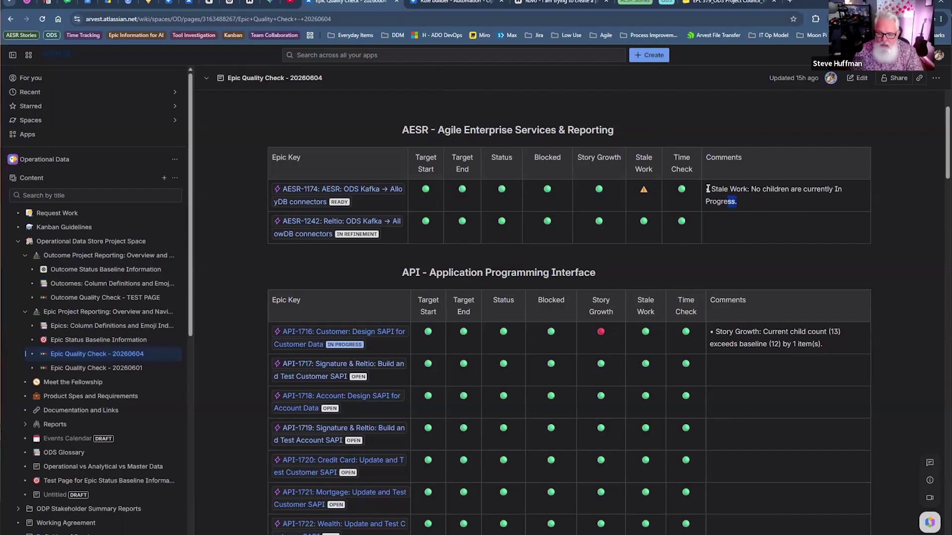
{"action": "left_click", "coordinate": [707, 189], "text": "shift"}
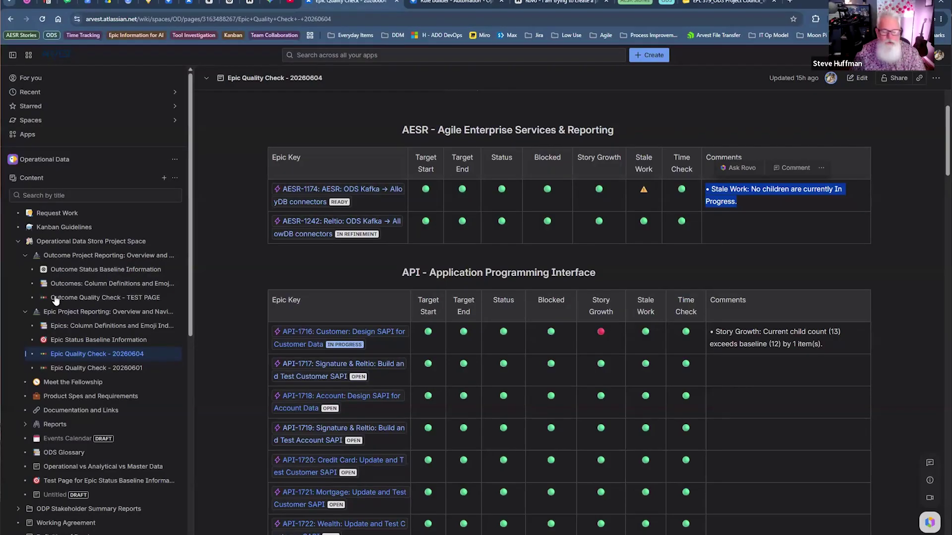
View the Outcome Quality Check - TEST PAGE, and return to the API table on the Epic Quality Check - 20260604 page.
{"action": "mouse_move", "coordinate": [55, 301]}
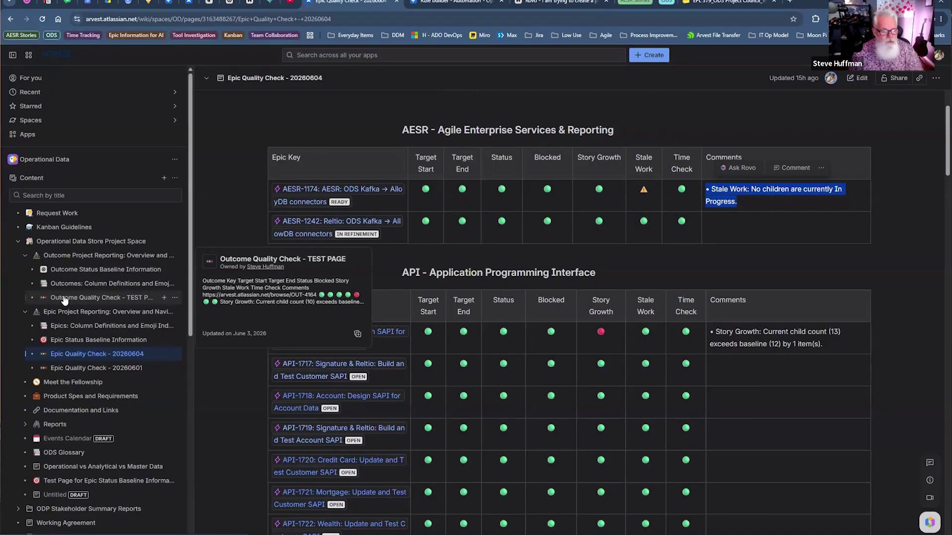
{"action": "left_click", "coordinate": [64, 299]}
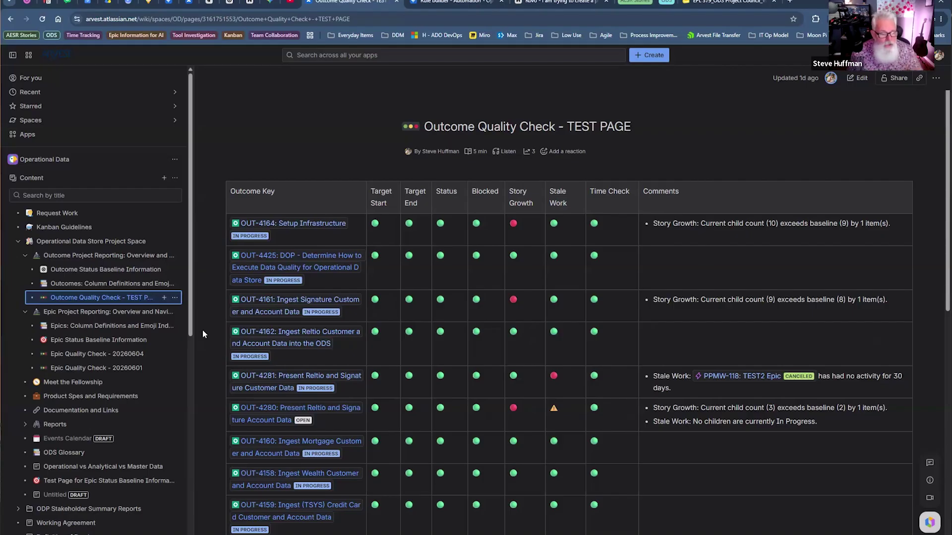
{"action": "left_click", "coordinate": [69, 355]}
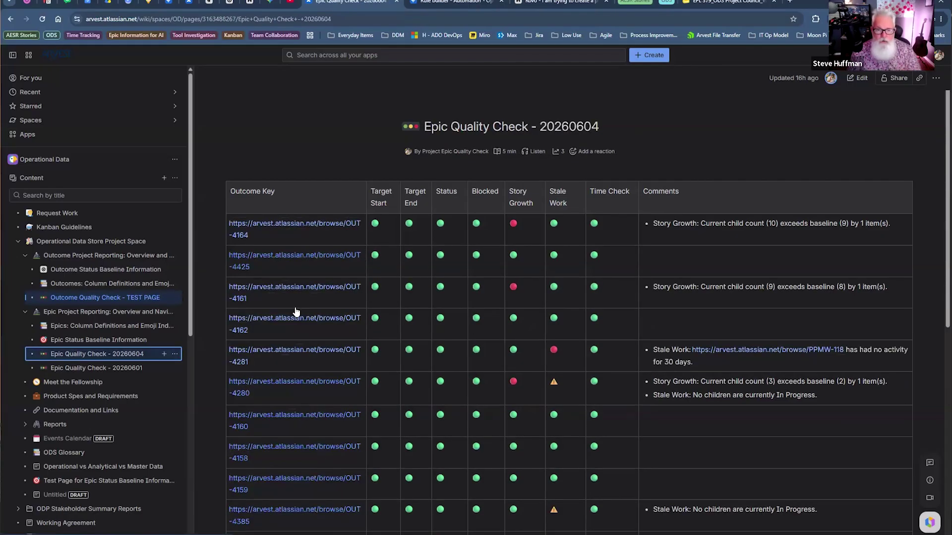
{"action": "scroll", "coordinate": [296, 311], "scroll_direction": "down", "scroll_amount": 15}
{"action": "mouse_move", "coordinate": [296, 311]}
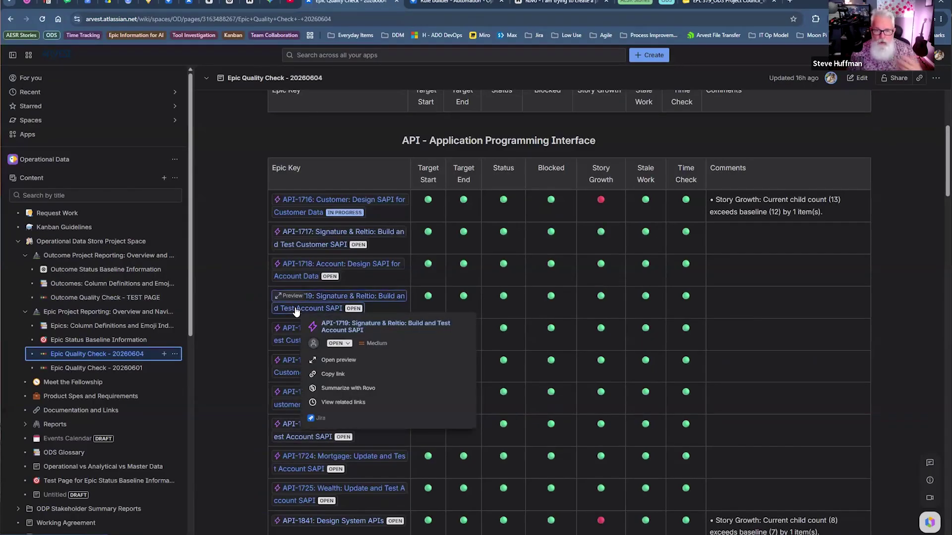
{"action": "left_click", "coordinate": [234, 174]}
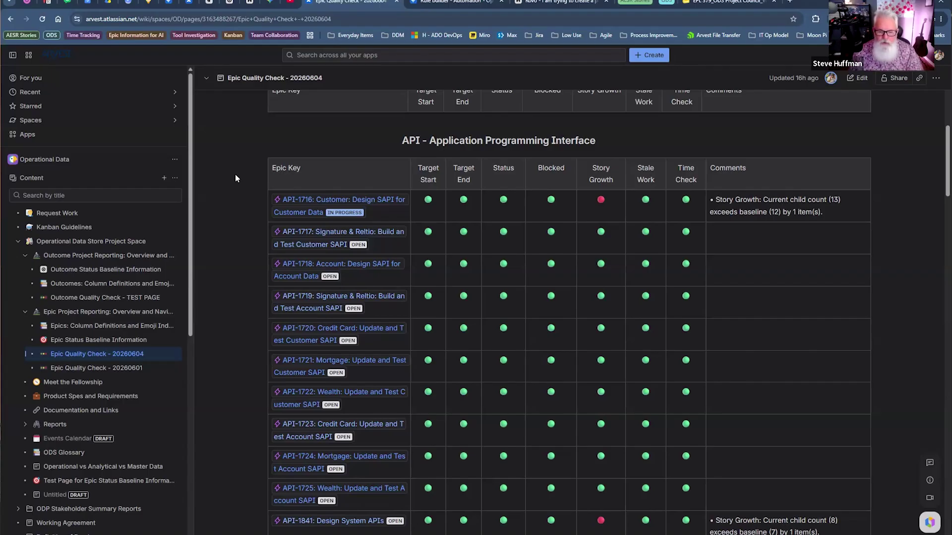
Revisit the Rovo prompt-building chat and go back to its opening request, checking the Epic Quality Check page in between.
{"action": "left_click", "coordinate": [542, 6]}
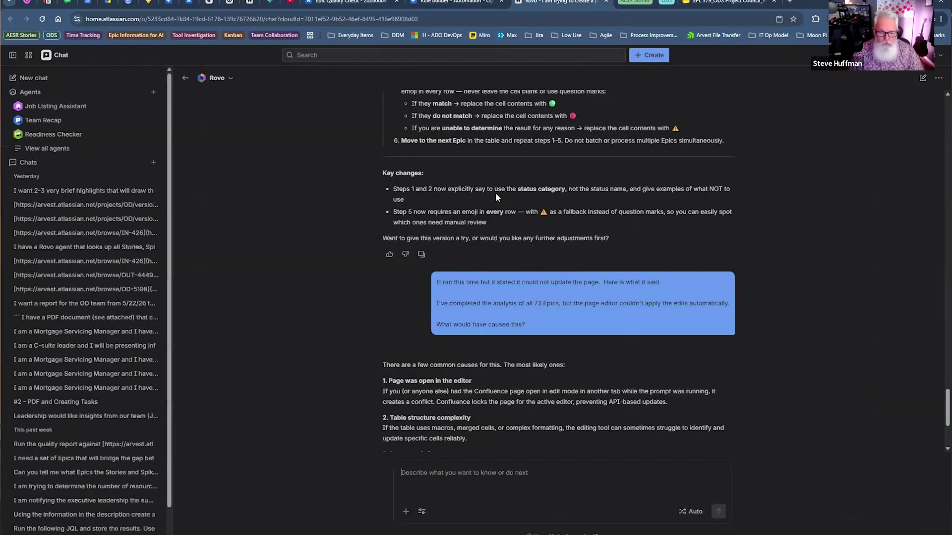
{"action": "scroll", "coordinate": [550, 112], "scroll_direction": "up", "scroll_amount": 10}
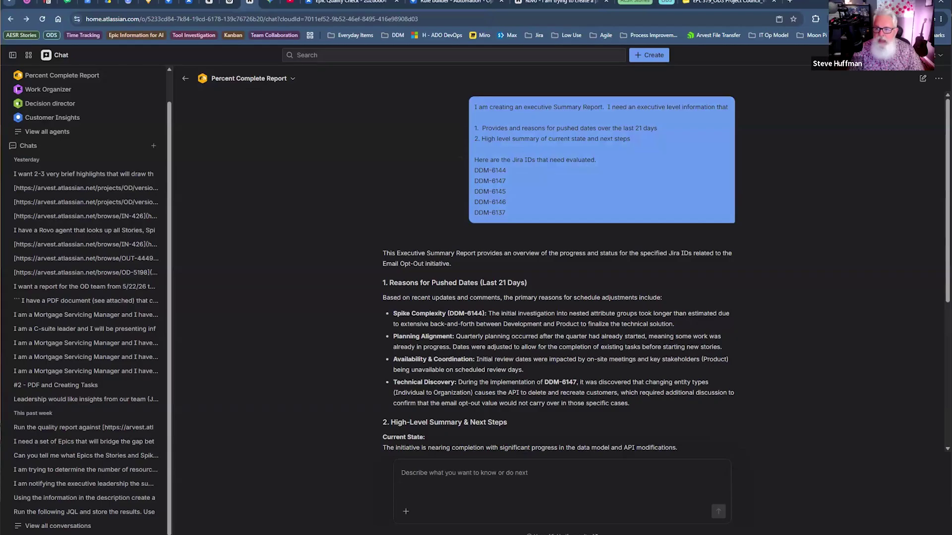
{"action": "left_click", "coordinate": [367, 2]}
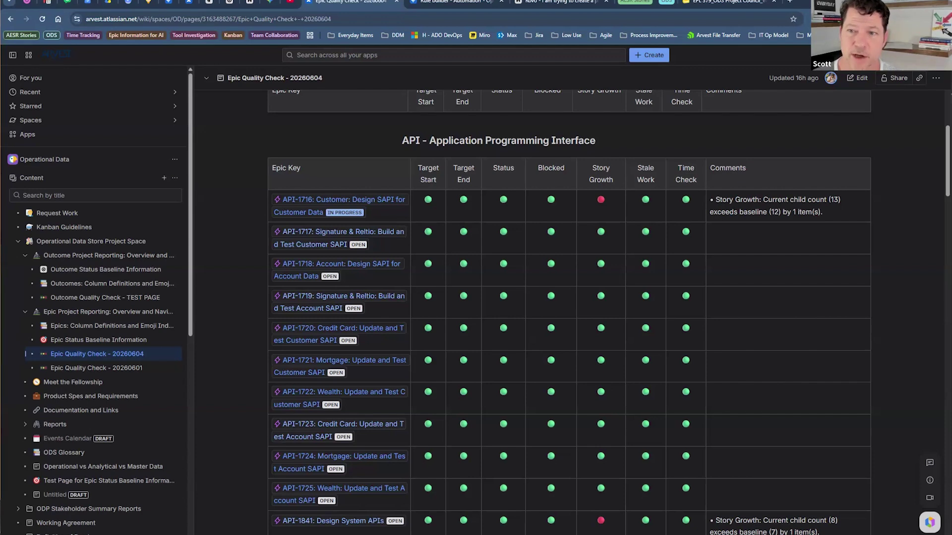
{"action": "left_click", "coordinate": [533, 2]}
{"action": "scroll", "coordinate": [513, 161], "scroll_direction": "up", "scroll_amount": 15}
{"action": "scroll", "coordinate": [513, 161], "scroll_direction": "up", "scroll_amount": 3}
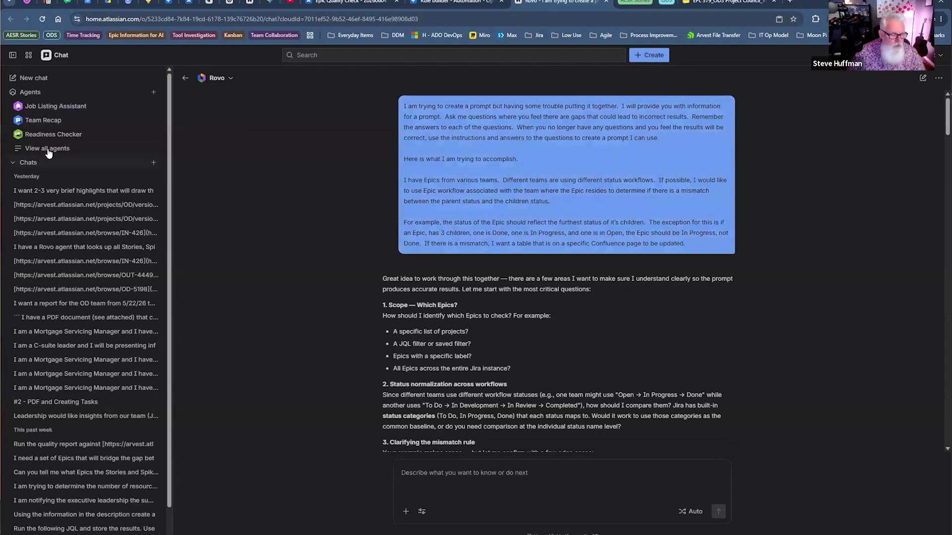
Search all Rovo agents for "Epic" and open the Project Epic Quality Check agent's configuration in Studio.
{"action": "left_click", "coordinate": [69, 149]}
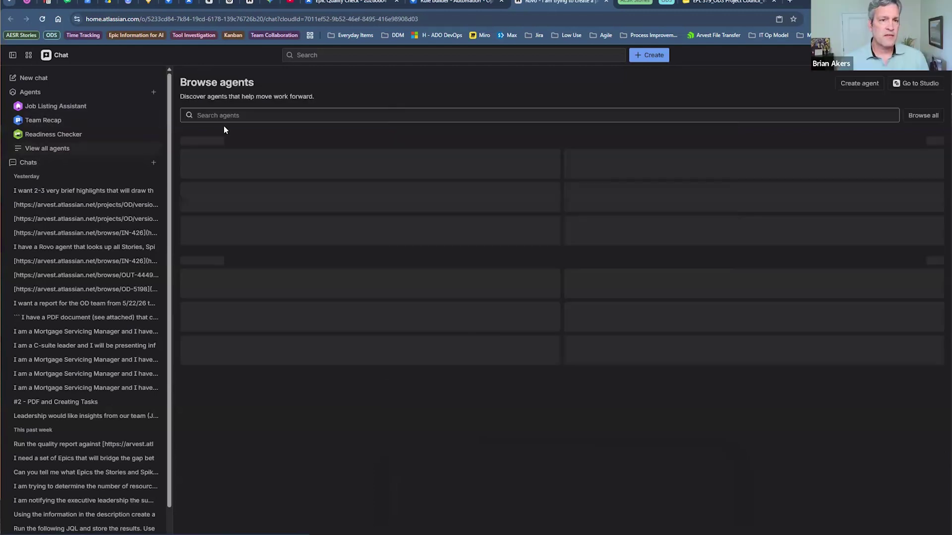
{"action": "left_click", "coordinate": [234, 115]}
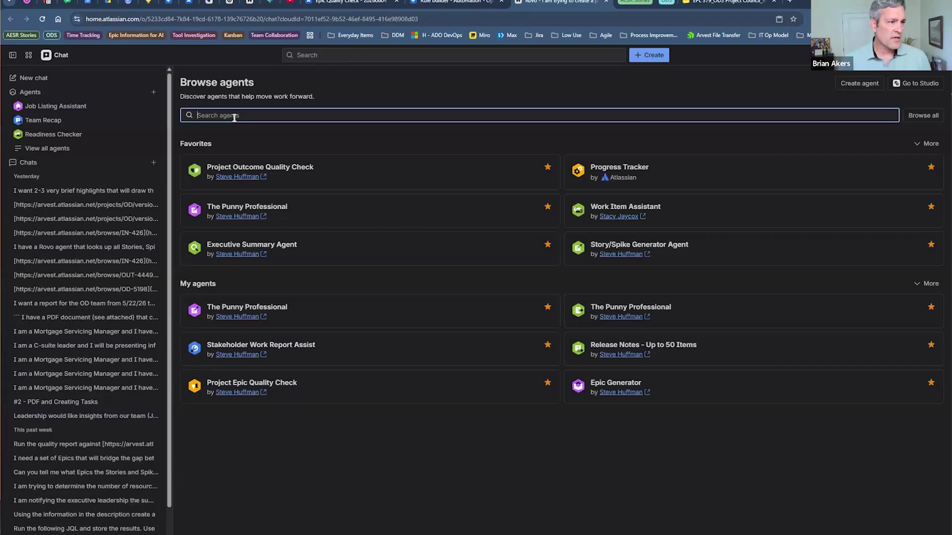
{"action": "type", "text": "Ep"}
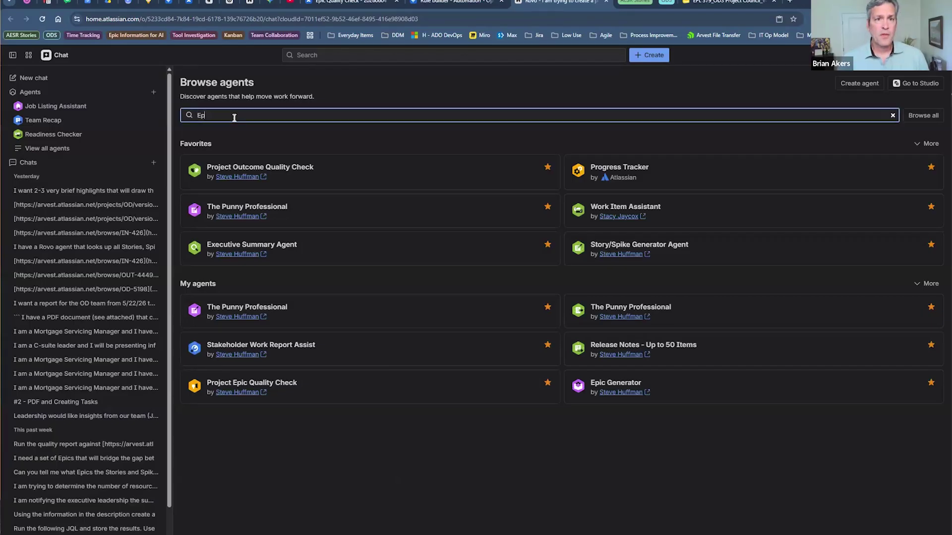
{"action": "type", "text": "ic"}
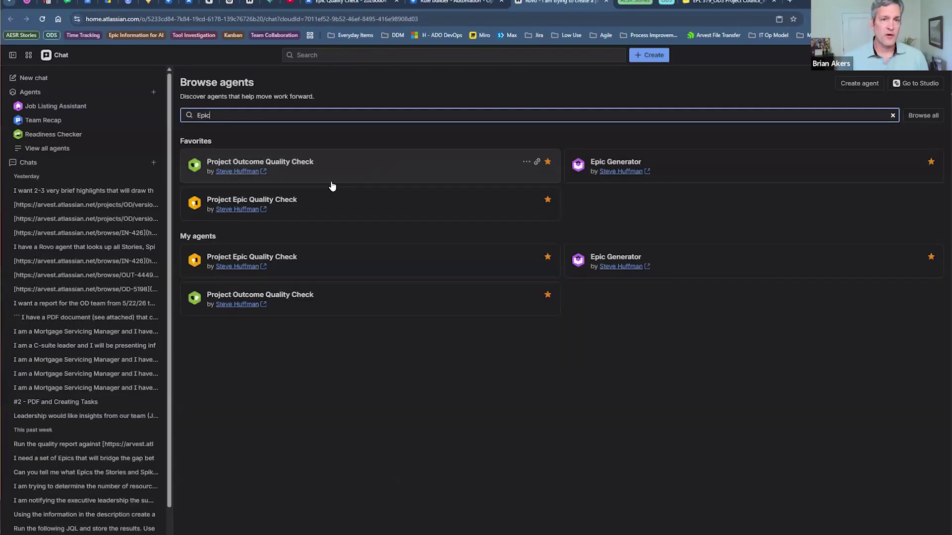
{"action": "left_click", "coordinate": [526, 199]}
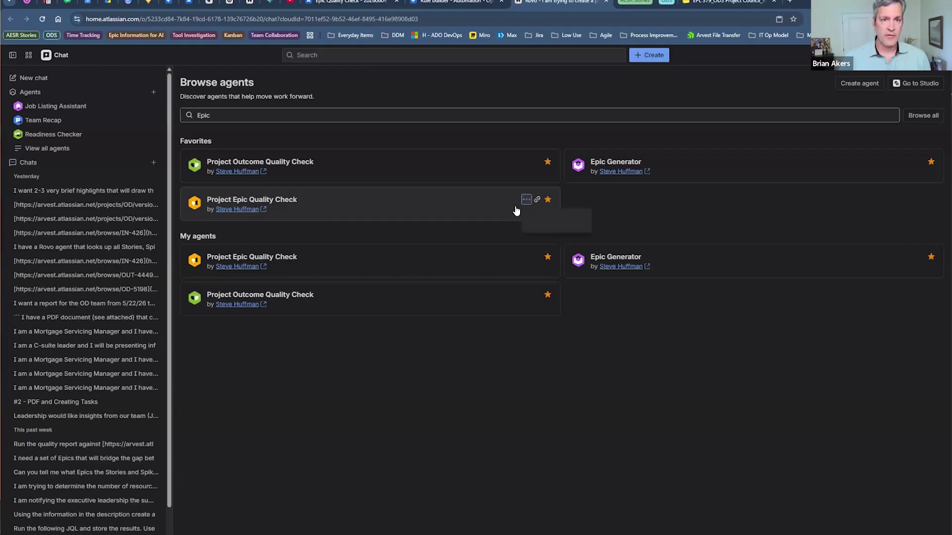
{"action": "left_click", "coordinate": [547, 276]}
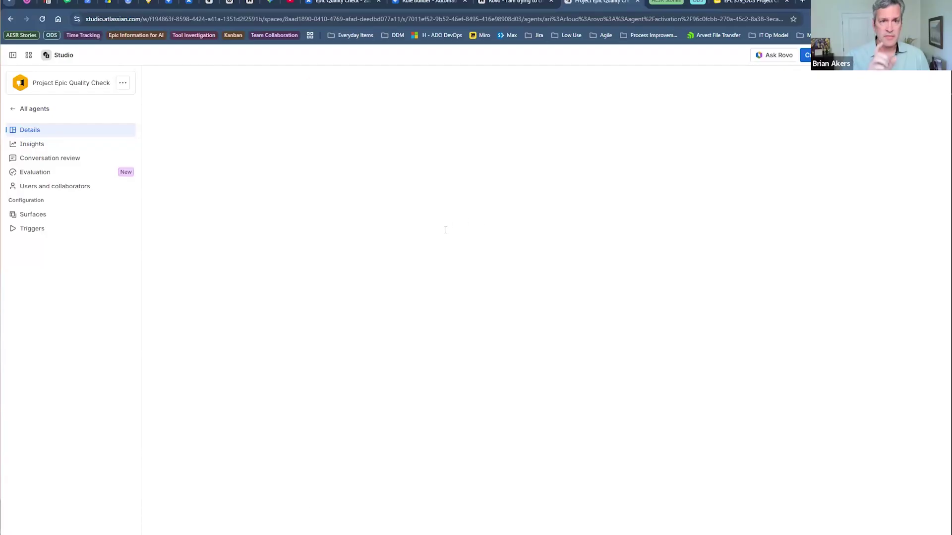
Examine the Project Epic Quality Check agent's instructions, from the Epic exclusion filter and cycle time steps through the Stale Work check.
{"action": "scroll", "coordinate": [550, 314], "scroll_direction": "down", "scroll_amount": 5}
{"action": "scroll", "coordinate": [581, 260], "scroll_direction": "down", "scroll_amount": 15}
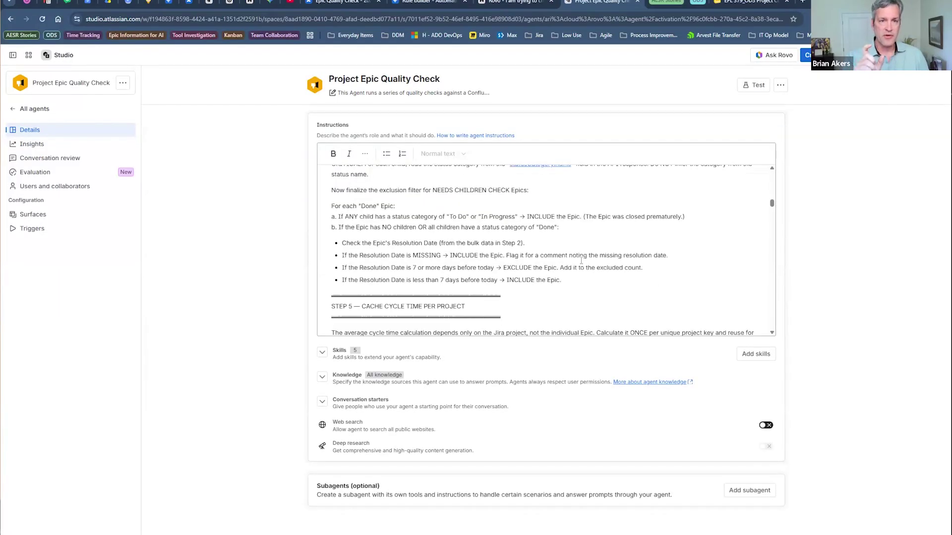
{"action": "scroll", "coordinate": [581, 261], "scroll_direction": "down", "scroll_amount": 8}
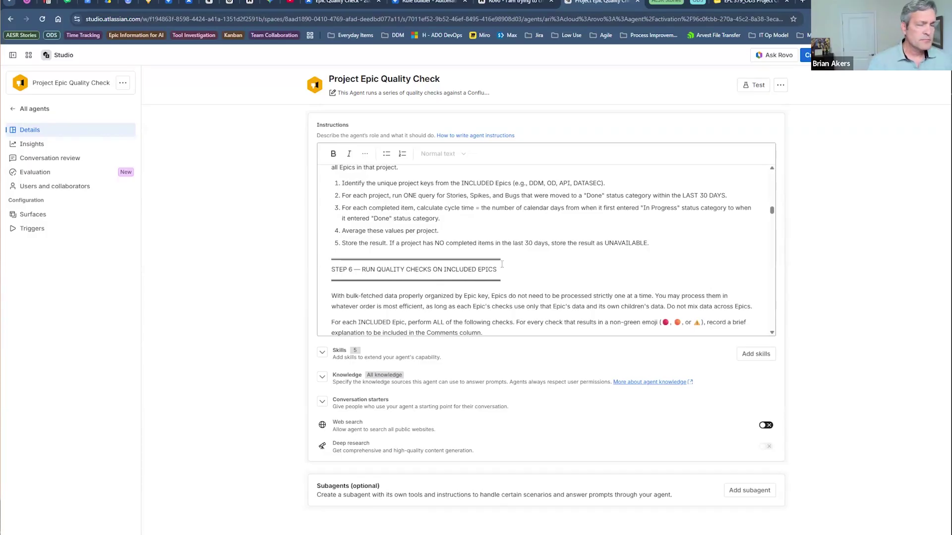
{"action": "scroll", "coordinate": [501, 264], "scroll_direction": "down", "scroll_amount": 10}
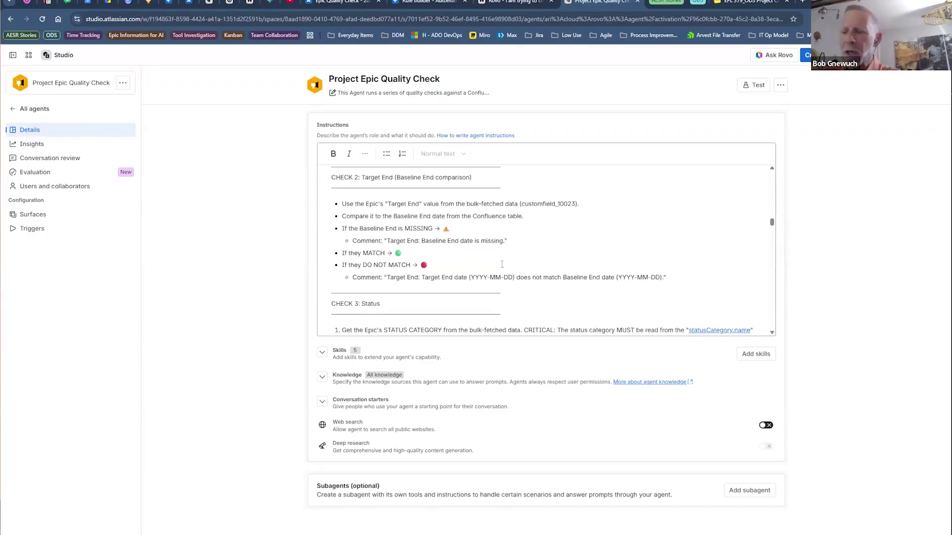
{"action": "scroll", "coordinate": [501, 264], "scroll_direction": "down", "scroll_amount": 15}
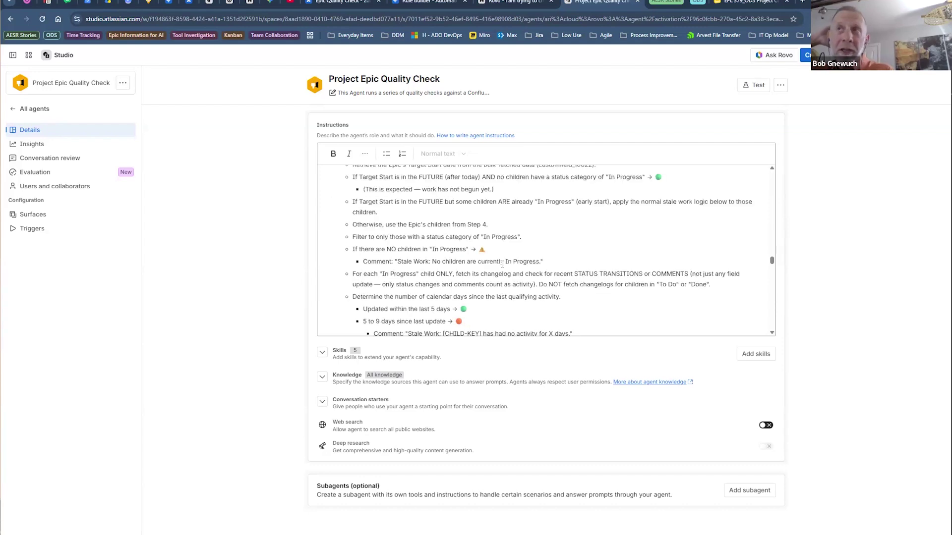
Examine the instructions from the rest of the Stale Work check to the DDM example output, highlighting the table format marked as wrong.
{"action": "scroll", "coordinate": [502, 264], "scroll_direction": "down", "scroll_amount": 2}
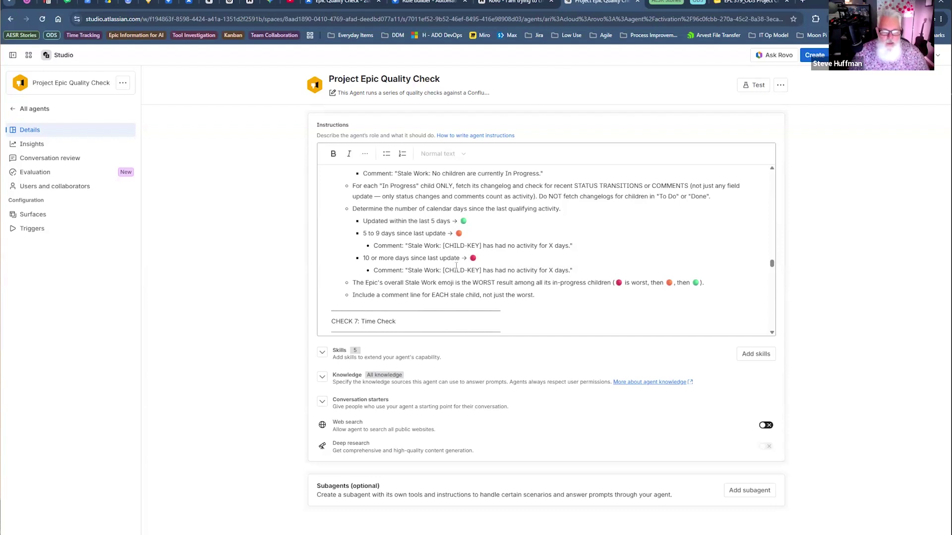
{"action": "scroll", "coordinate": [461, 258], "scroll_direction": "down", "scroll_amount": 15}
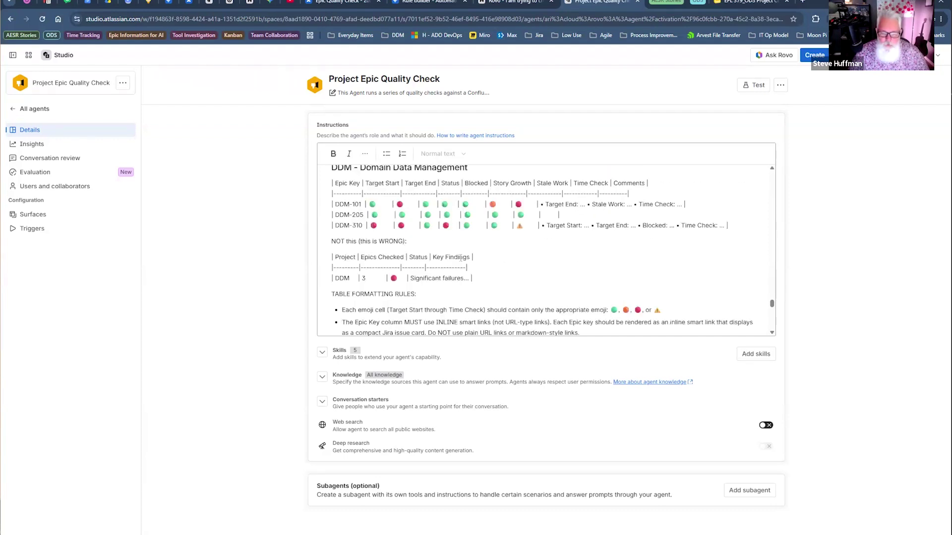
{"action": "scroll", "coordinate": [461, 258], "scroll_direction": "up", "scroll_amount": 5}
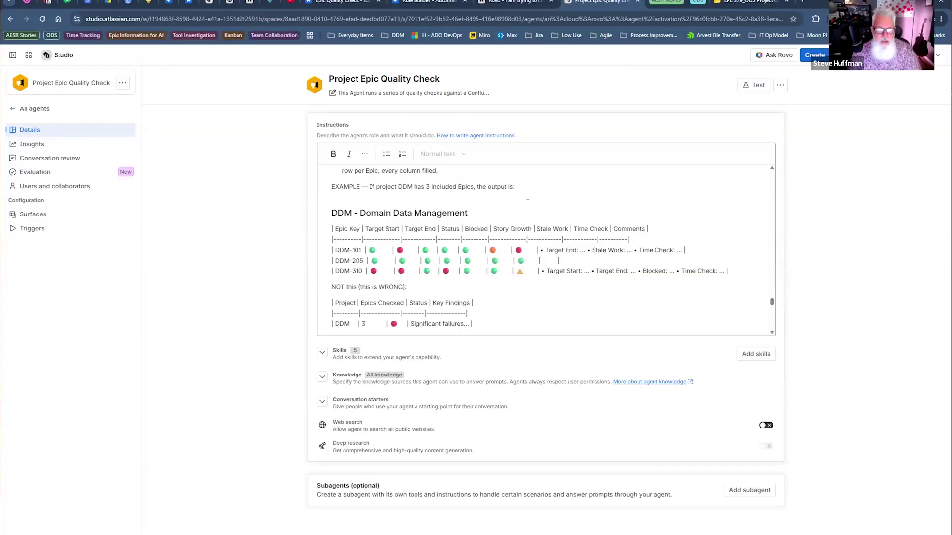
{"action": "scroll", "coordinate": [500, 211], "scroll_direction": "up", "scroll_amount": 1}
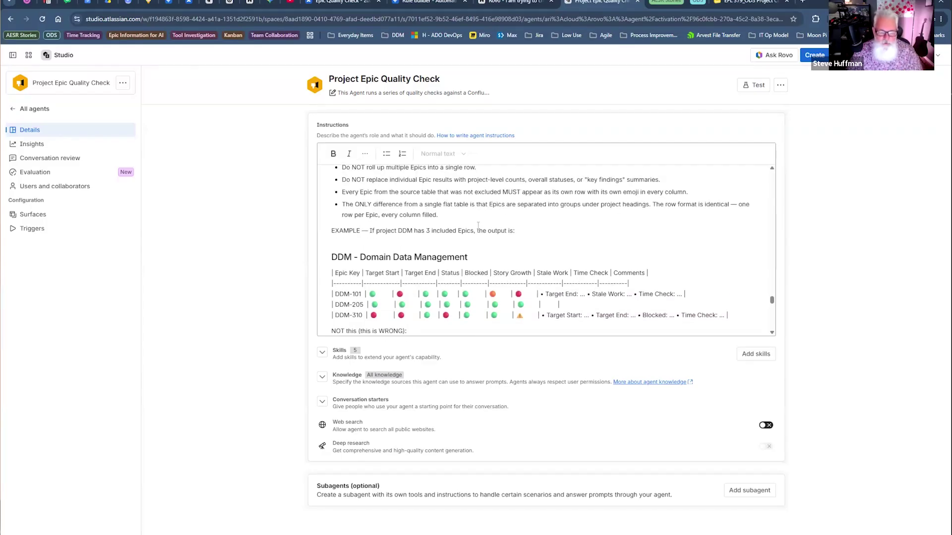
{"action": "scroll", "coordinate": [478, 225], "scroll_direction": "down", "scroll_amount": 2}
{"action": "scroll", "coordinate": [399, 220], "scroll_direction": "up", "scroll_amount": 1}
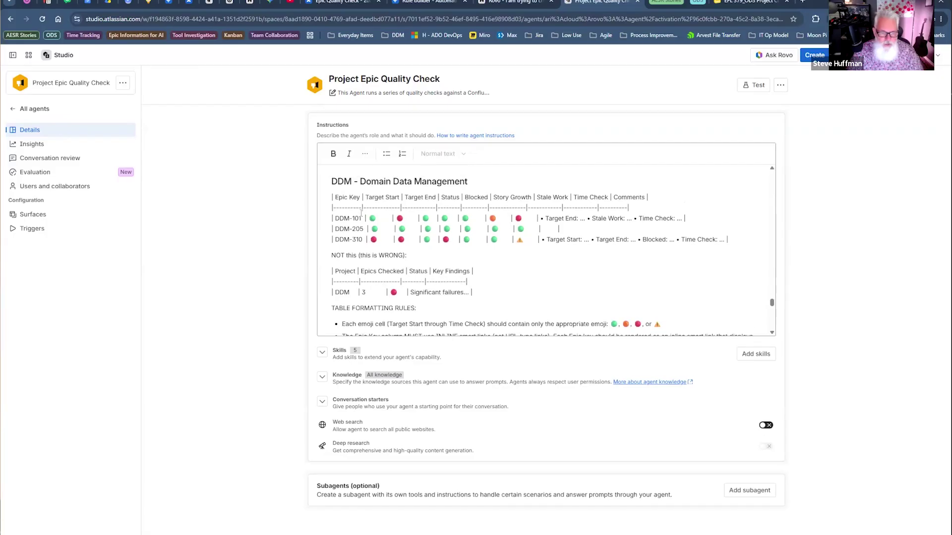
{"action": "scroll", "coordinate": [422, 234], "scroll_direction": "up", "scroll_amount": 1}
{"action": "left_click_drag", "start_coordinate": [365, 214], "coordinate": [499, 260]}
{"action": "left_click_drag", "start_coordinate": [336, 302], "coordinate": [479, 323]}
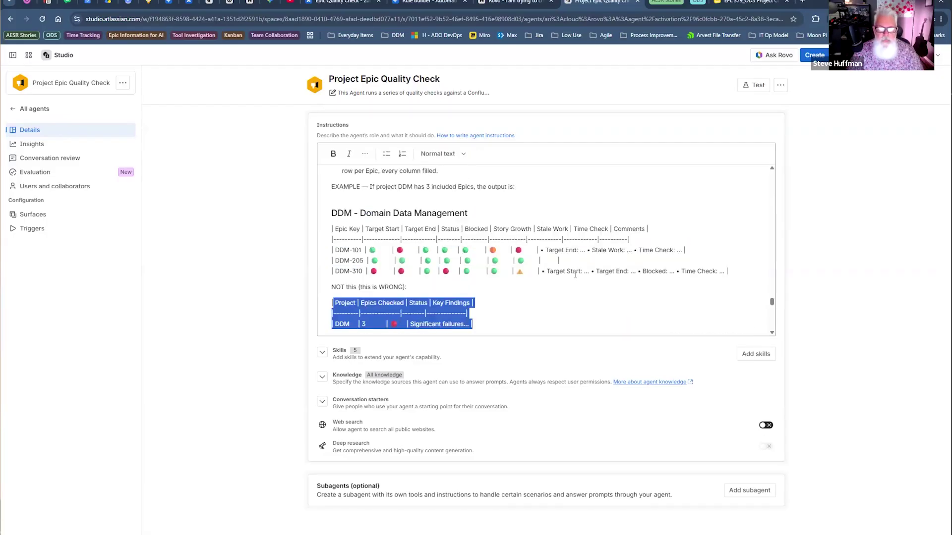
Review the instructions' table formatting rules and the Project Epic Quality Check agent's list of skills.
{"action": "scroll", "coordinate": [569, 262], "scroll_direction": "down", "scroll_amount": 5}
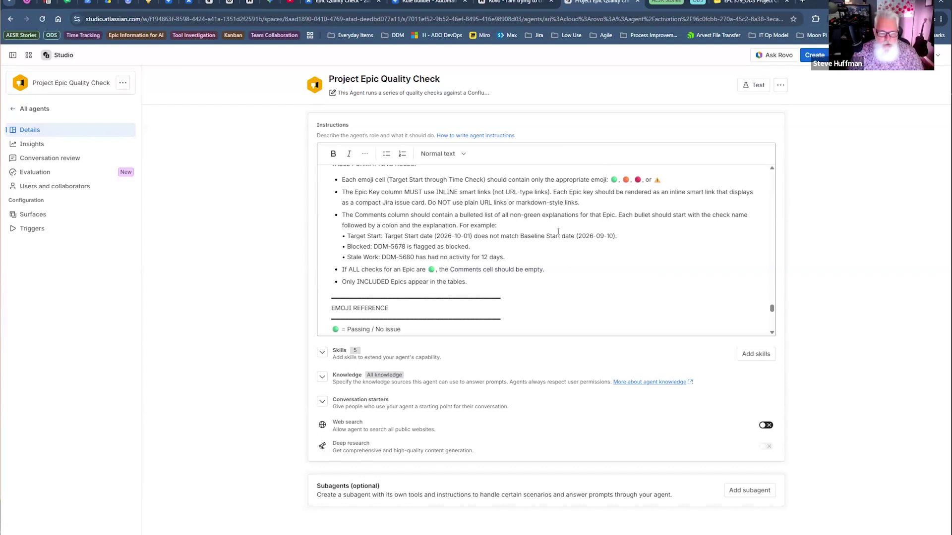
{"action": "left_click", "coordinate": [326, 353]}
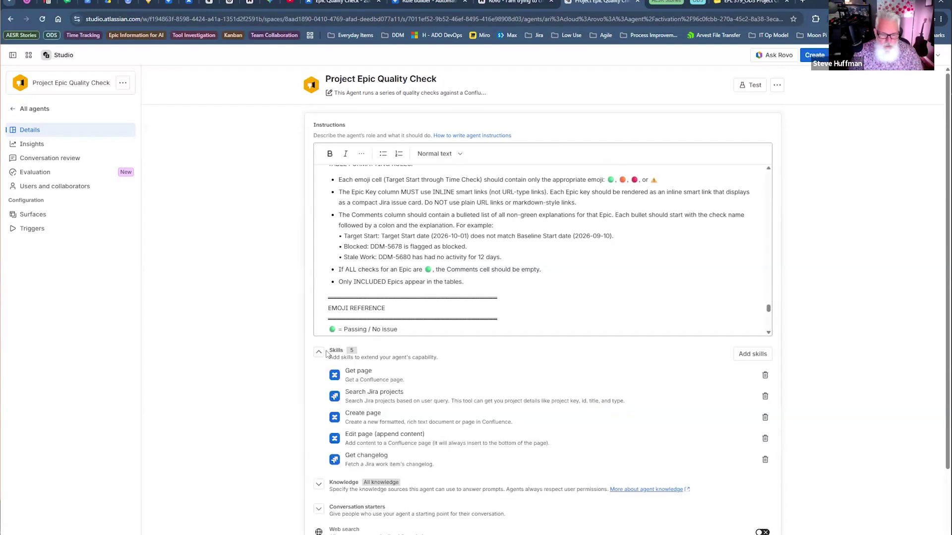
{"action": "left_click", "coordinate": [320, 353]}
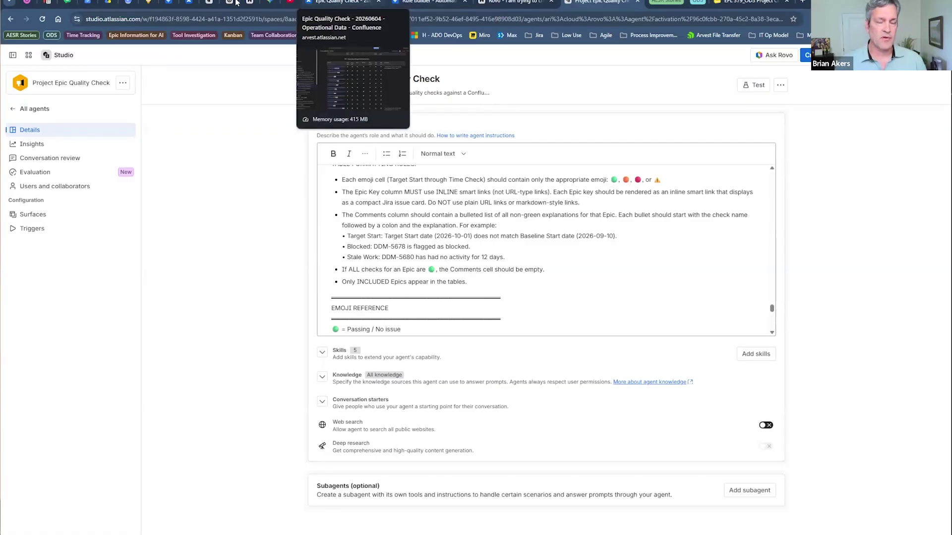
Return to the Epic Quality Check - 20260604 page in Confluence, and open the Epic Status Baseline Information page to view its baseline table.
{"action": "left_click", "coordinate": [347, 4]}
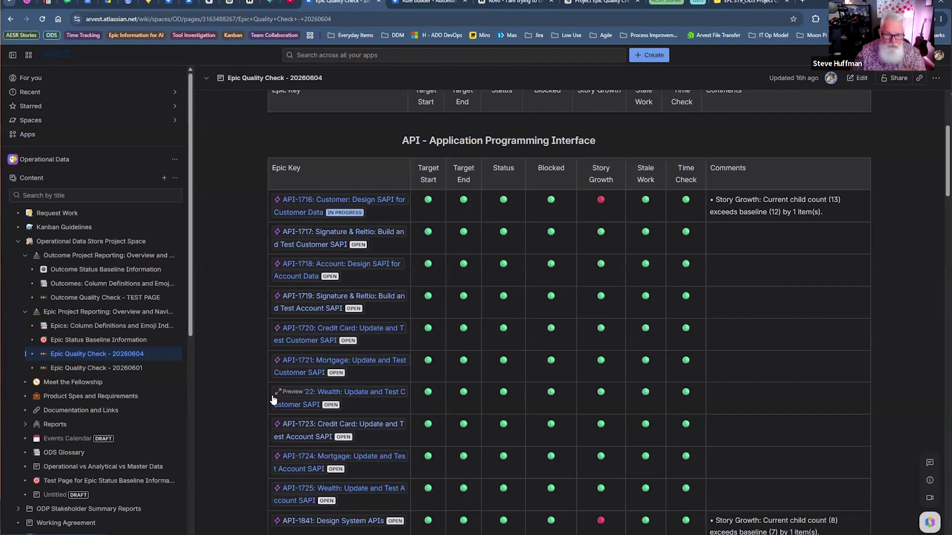
{"action": "left_click", "coordinate": [89, 343]}
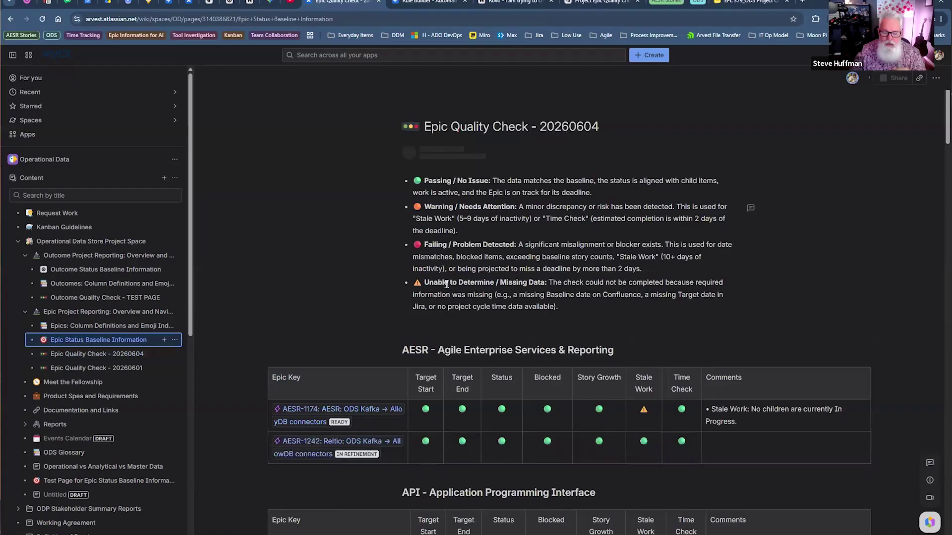
{"action": "scroll", "coordinate": [446, 287], "scroll_direction": "down", "scroll_amount": 5}
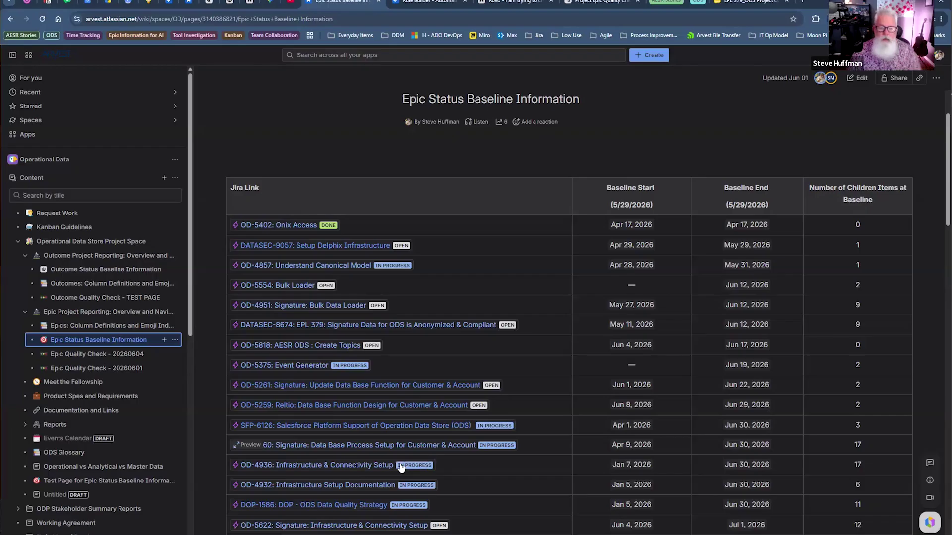
{"action": "mouse_move", "coordinate": [401, 467]}
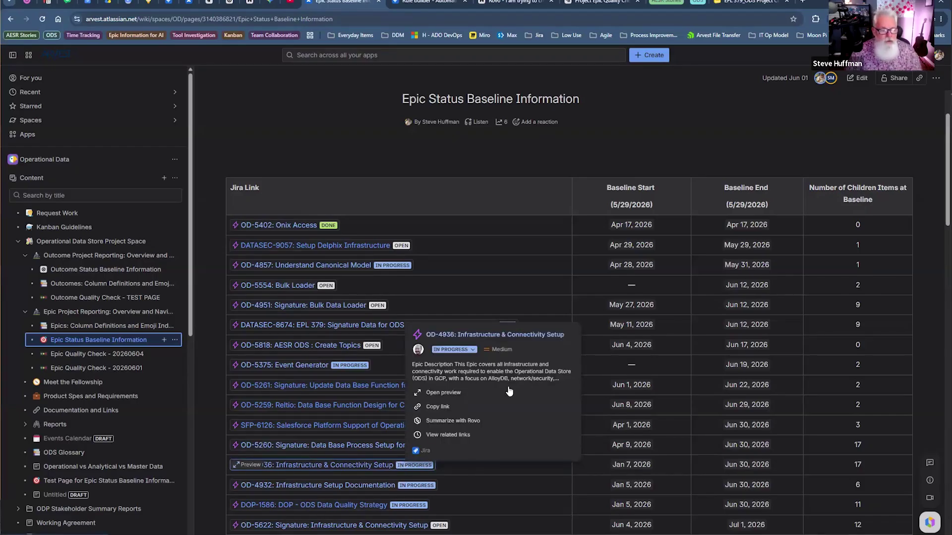
{"action": "left_click", "coordinate": [270, 114]}
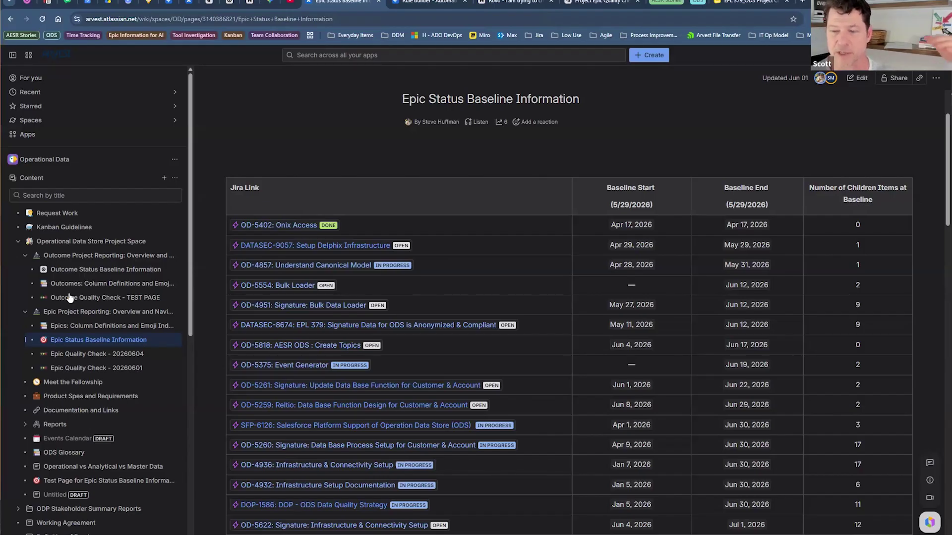
Open the Outcome Quality Check - TEST PAGE, and switch to the ODS Project Epic Quality Check automation rule in Jira.
{"action": "left_click", "coordinate": [92, 296]}
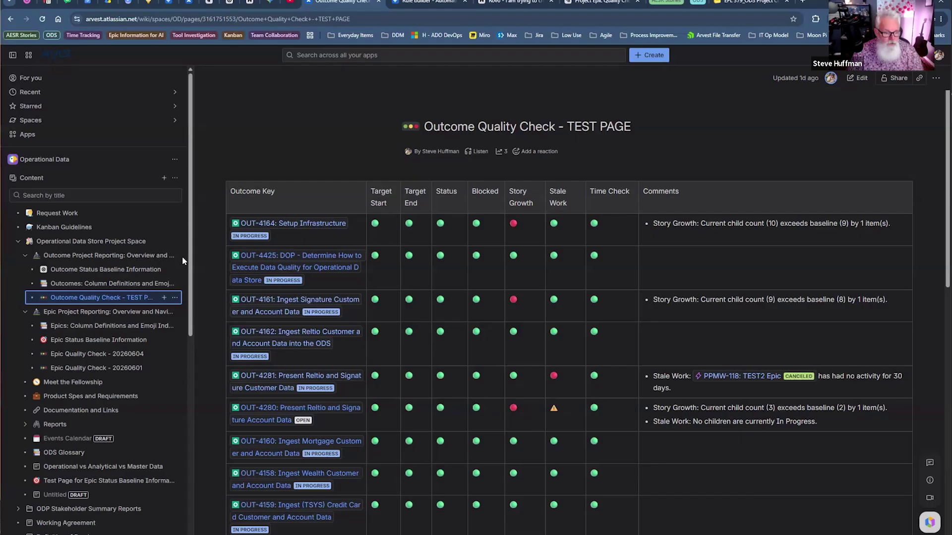
{"action": "mouse_move", "coordinate": [59, 338]}
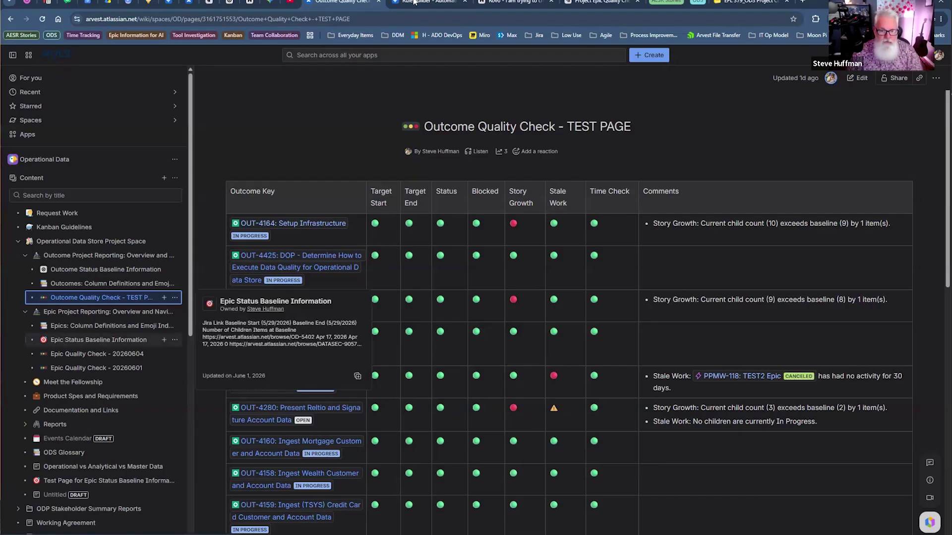
{"action": "key", "text": "ctrl+Tab"}
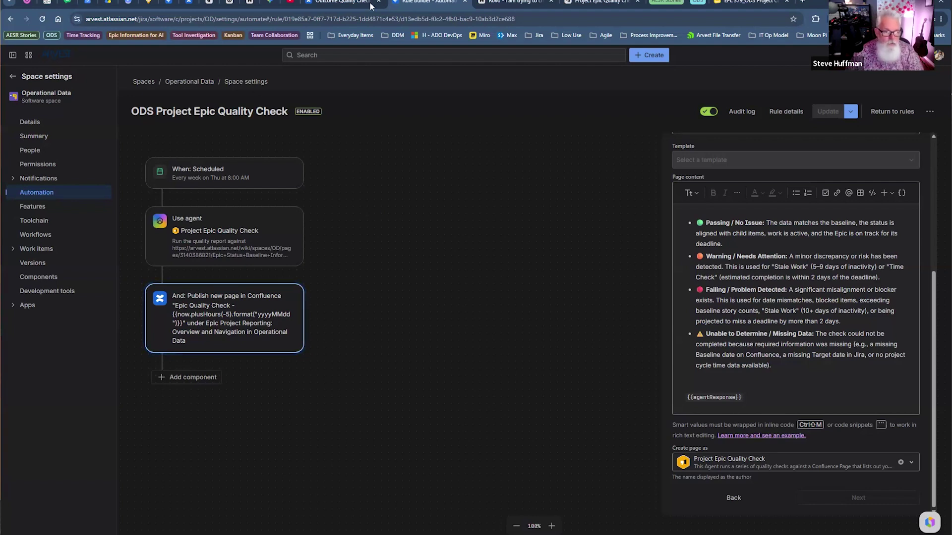
Go back to Confluence and open the 20260604 - Summary Document under ODP Stakeholder Summary Reports at its Highlights section.
{"action": "left_click", "coordinate": [339, 5]}
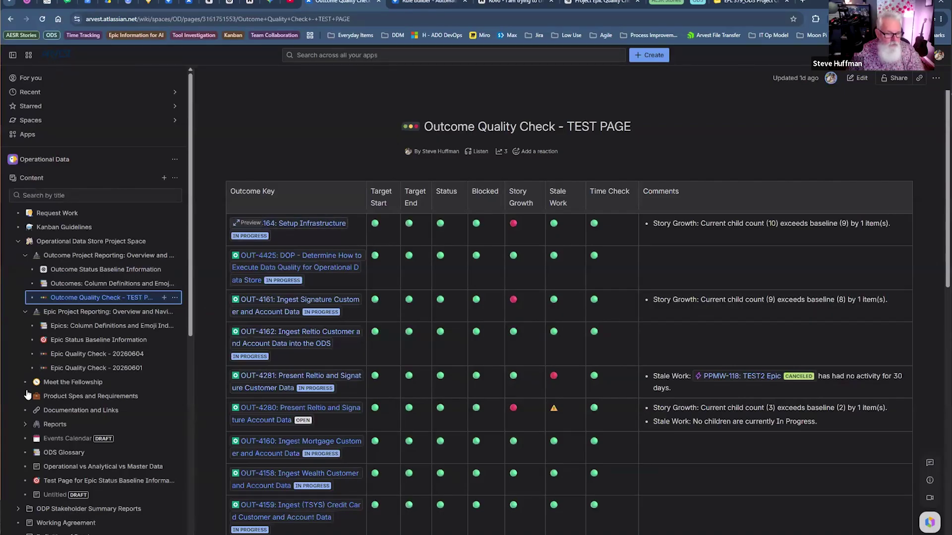
{"action": "scroll", "coordinate": [47, 235], "scroll_direction": "down", "scroll_amount": 7}
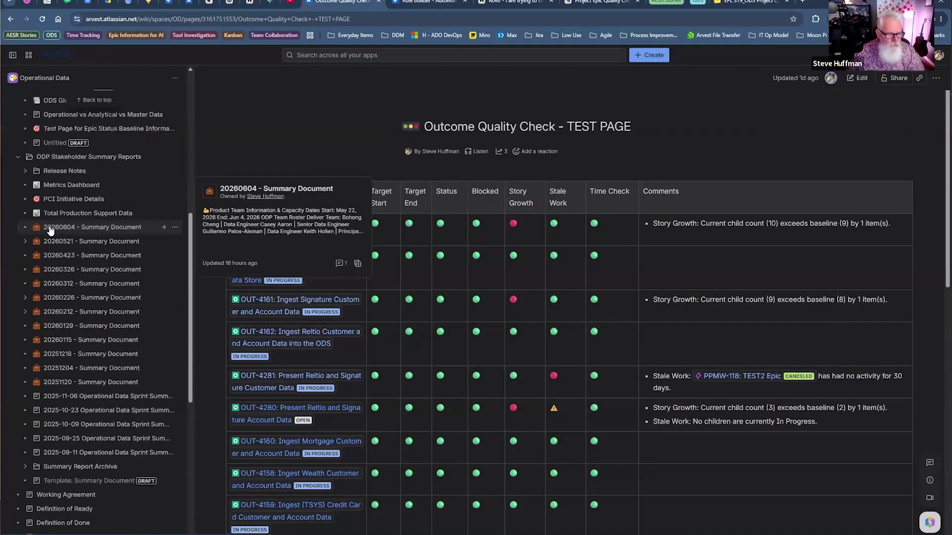
{"action": "left_click", "coordinate": [50, 228]}
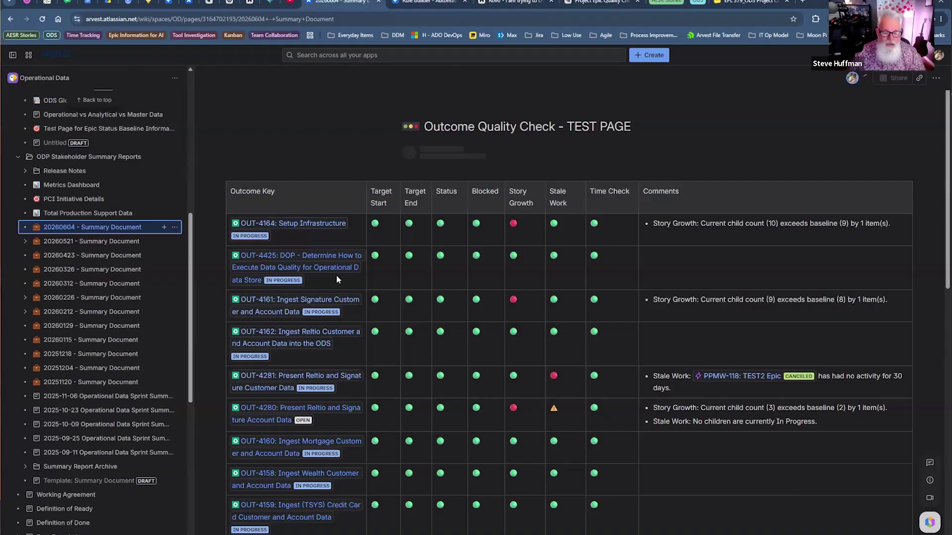
{"action": "scroll", "coordinate": [337, 277], "scroll_direction": "down", "scroll_amount": 15}
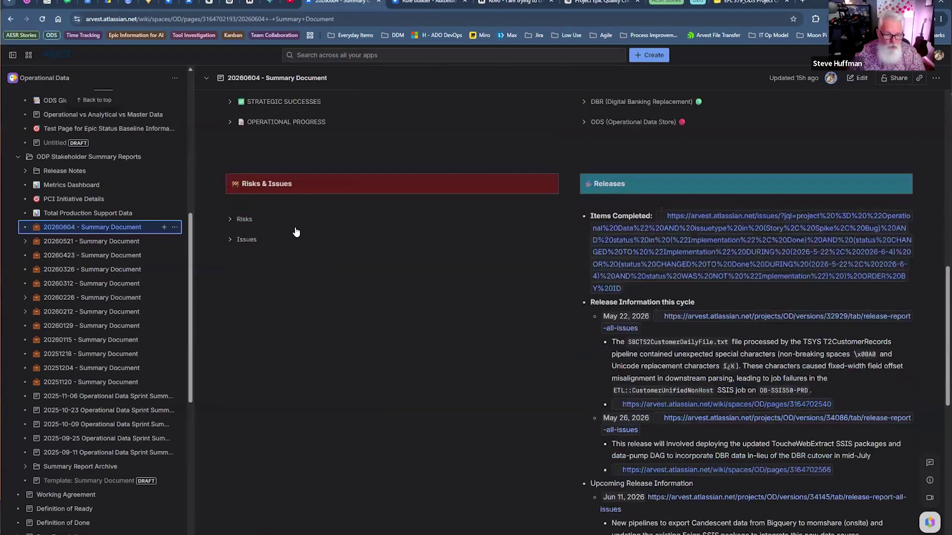
{"action": "scroll", "coordinate": [296, 232], "scroll_direction": "up", "scroll_amount": 5}
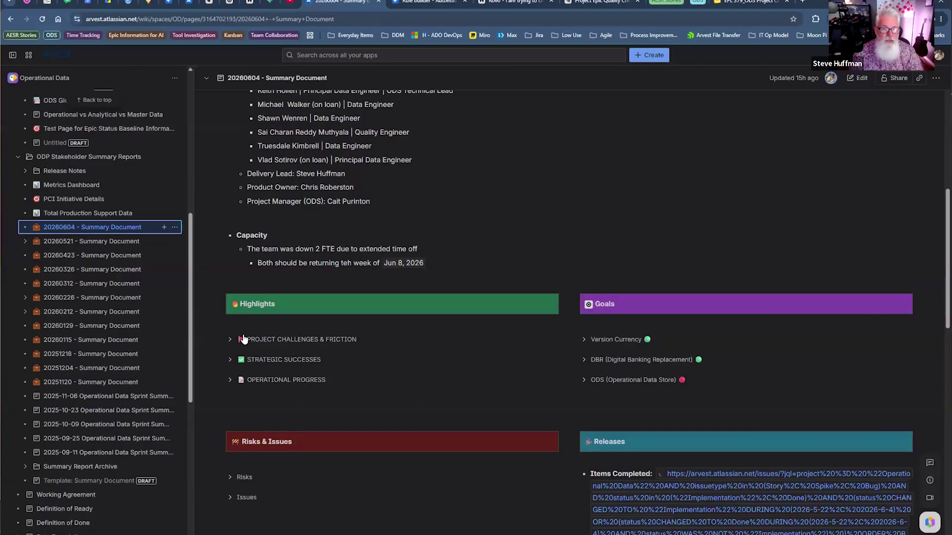
Expand Project Challenges & Friction under Highlights, skim its entries, and collapse it.
{"action": "left_click", "coordinate": [230, 340]}
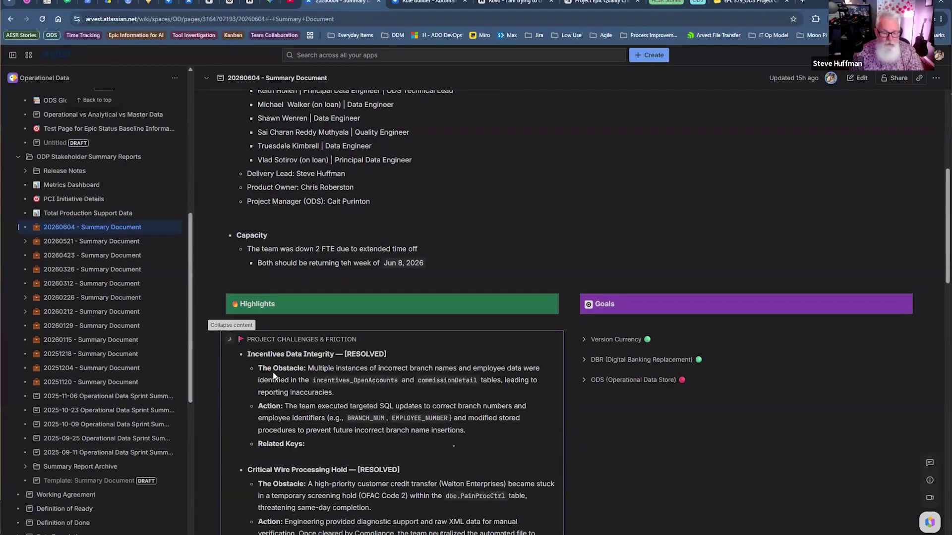
{"action": "scroll", "coordinate": [273, 374], "scroll_direction": "down", "scroll_amount": 3}
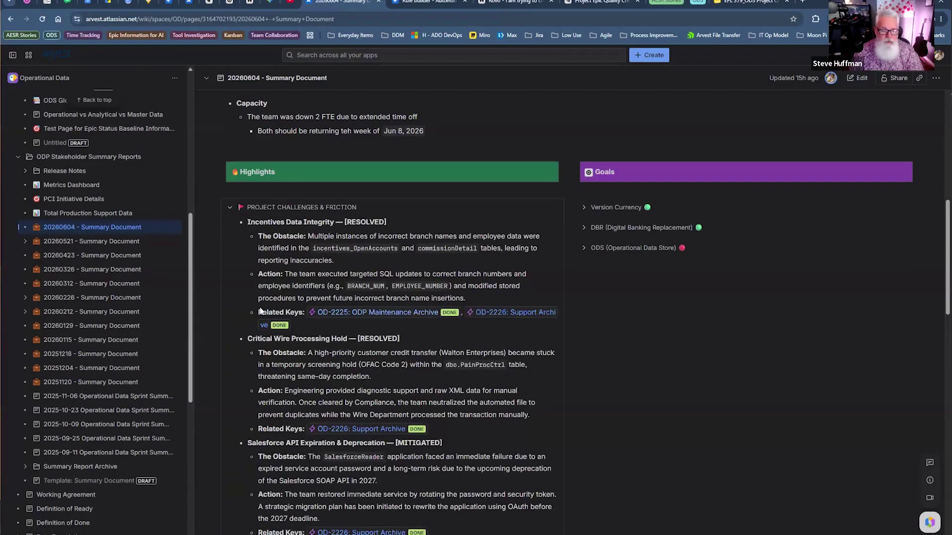
{"action": "scroll", "coordinate": [308, 337], "scroll_direction": "down", "scroll_amount": 1}
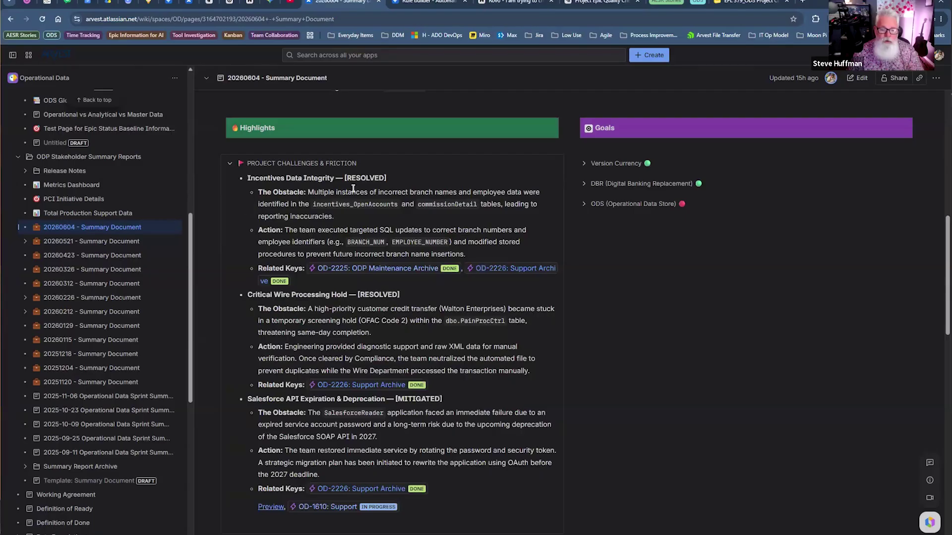
{"action": "left_click", "coordinate": [229, 164]}
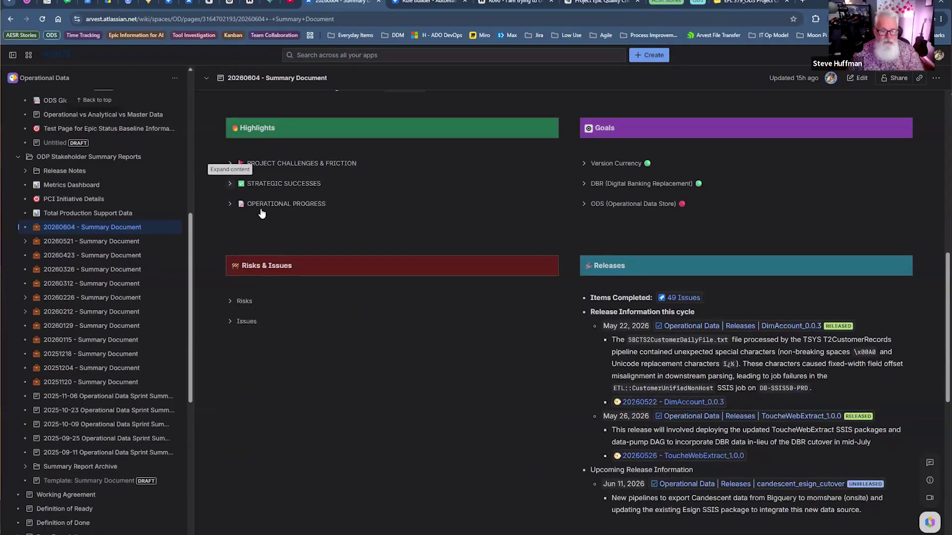
Reopen Project Challenges & Friction, read the obstacles, actions and statuses from Incentives Data Integrity to Salesforce API Expiration & Deprecation, and collapse the section.
{"action": "left_click", "coordinate": [230, 164]}
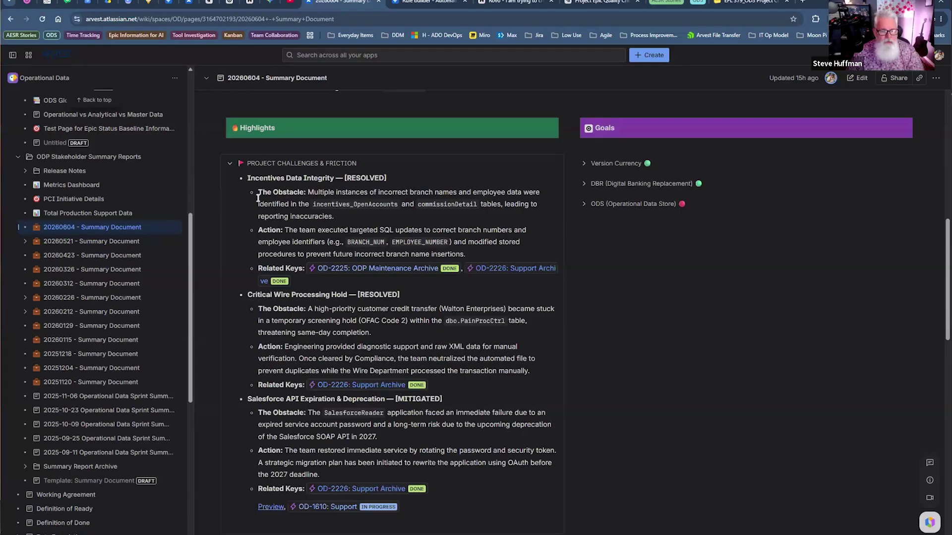
{"action": "left_click_drag", "start_coordinate": [247, 178], "coordinate": [325, 177]}
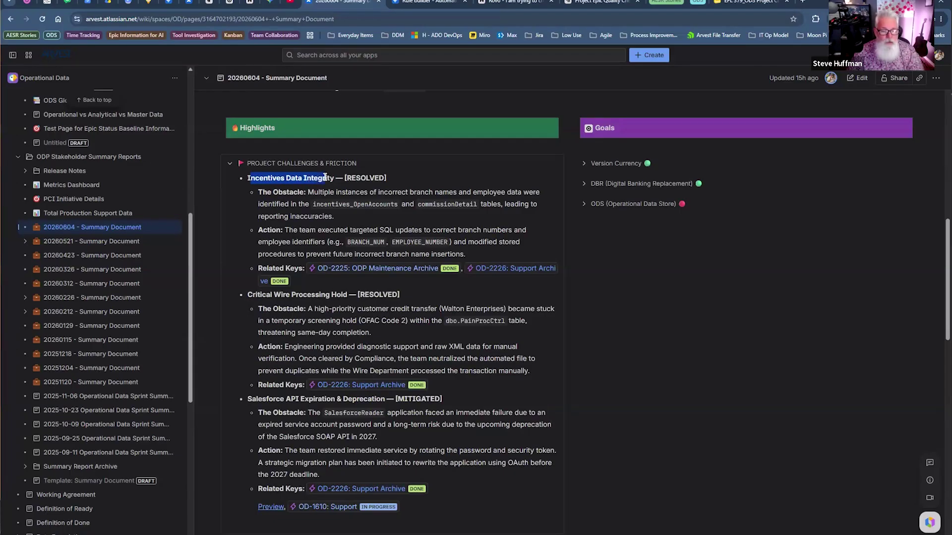
{"action": "left_click", "coordinate": [381, 177]}
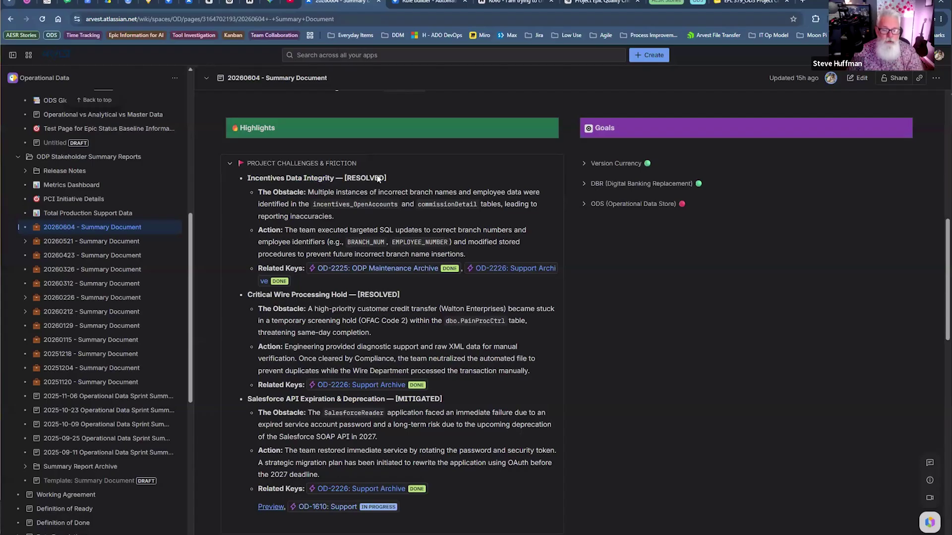
{"action": "left_click_drag", "start_coordinate": [285, 201], "coordinate": [302, 204]}
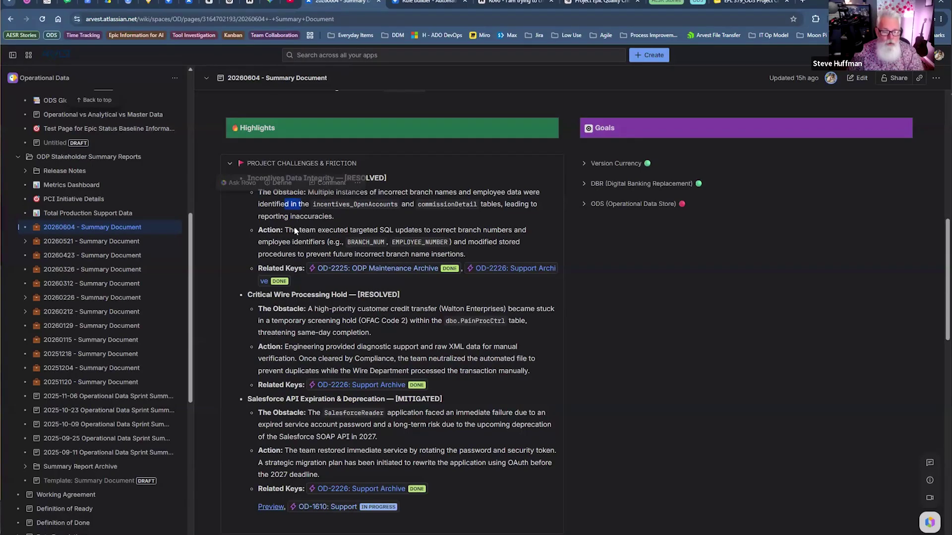
{"action": "left_click_drag", "start_coordinate": [368, 250], "coordinate": [272, 230]}
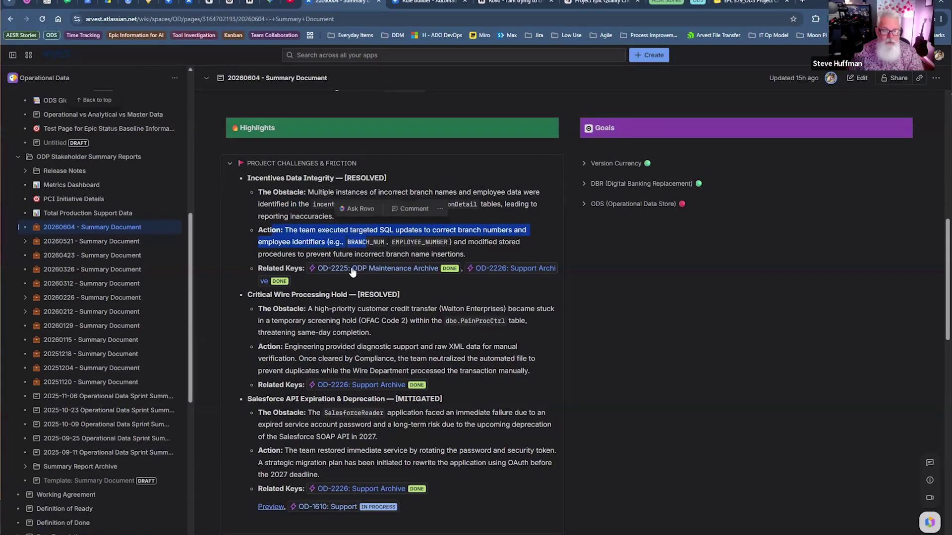
{"action": "scroll", "coordinate": [377, 278], "scroll_direction": "down", "scroll_amount": 3}
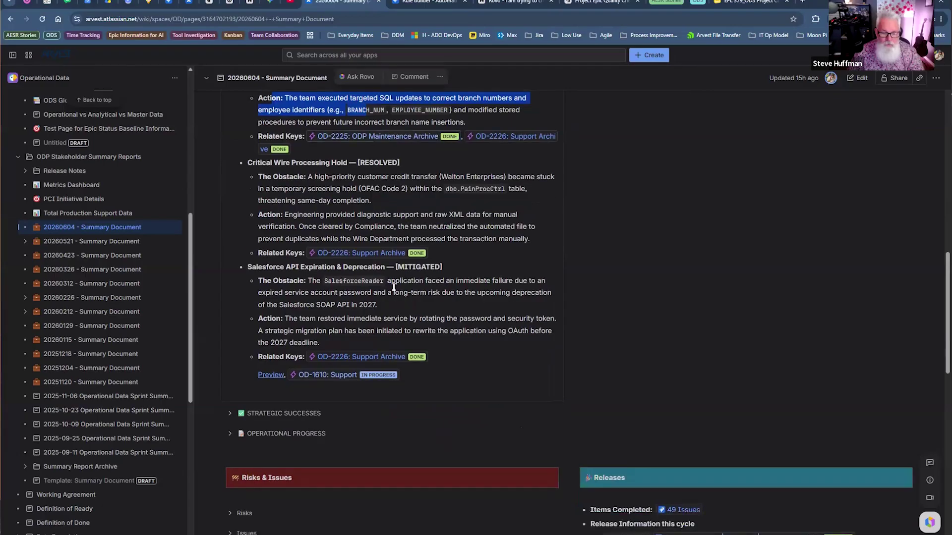
{"action": "double_click", "coordinate": [418, 266]}
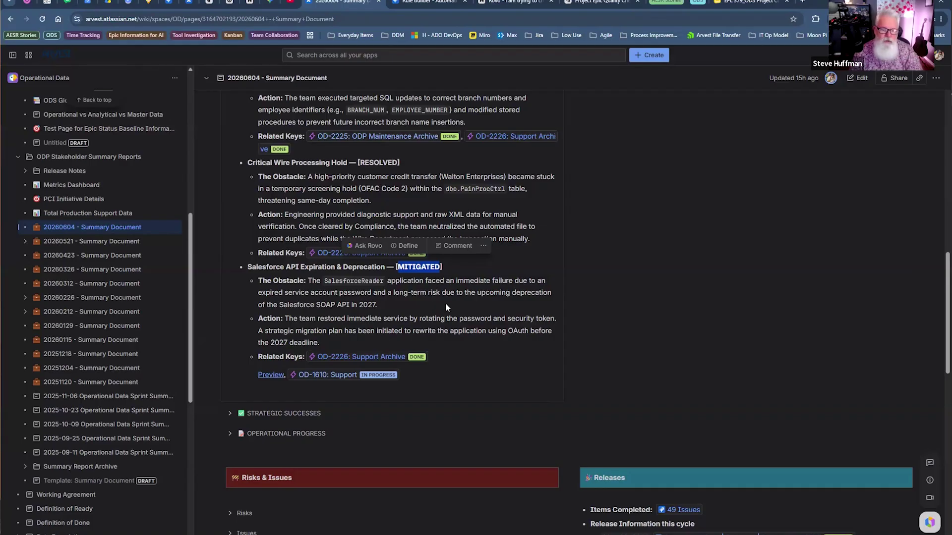
{"action": "scroll", "coordinate": [297, 228], "scroll_direction": "up", "scroll_amount": 3}
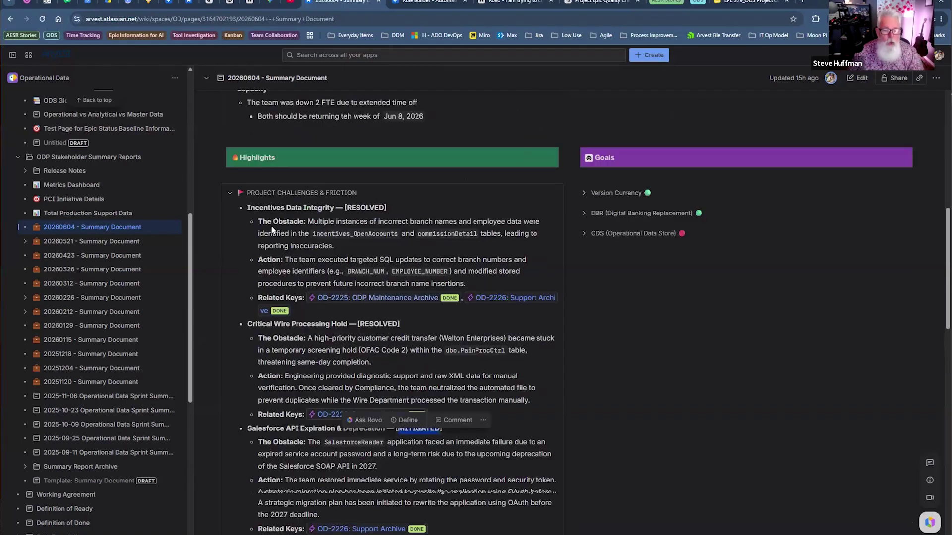
{"action": "scroll", "coordinate": [231, 206], "scroll_direction": "up", "scroll_amount": 1}
{"action": "left_click", "coordinate": [230, 208]}
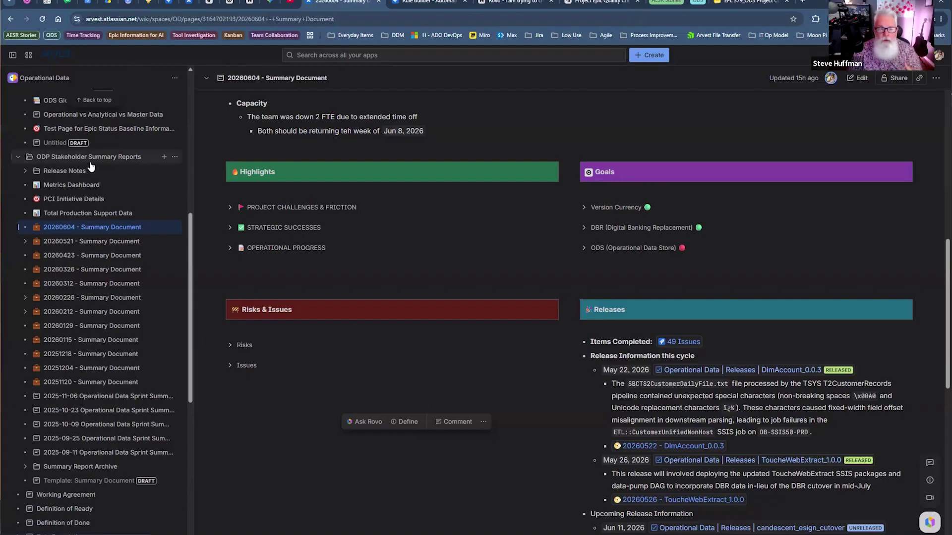
Look through the 20260604 - Summary Document from Releases and Supplemental Information to the comments, and return to its Highlights and Goals sections.
{"action": "mouse_move", "coordinate": [90, 166]}
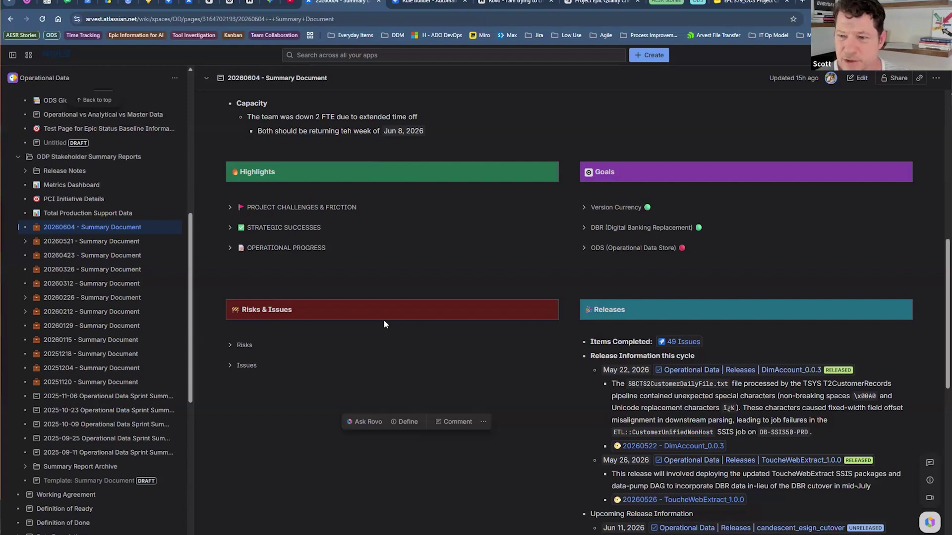
{"action": "scroll", "coordinate": [384, 320], "scroll_direction": "down", "scroll_amount": 8}
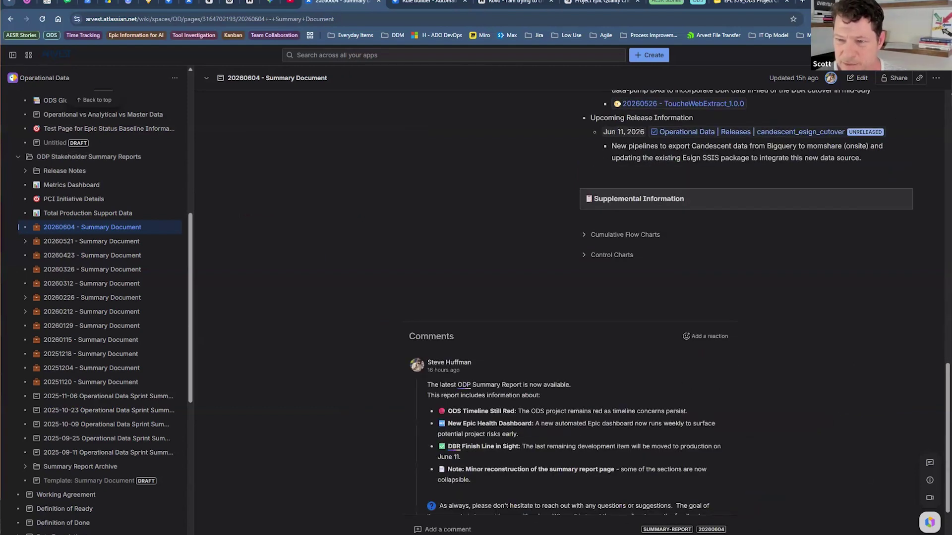
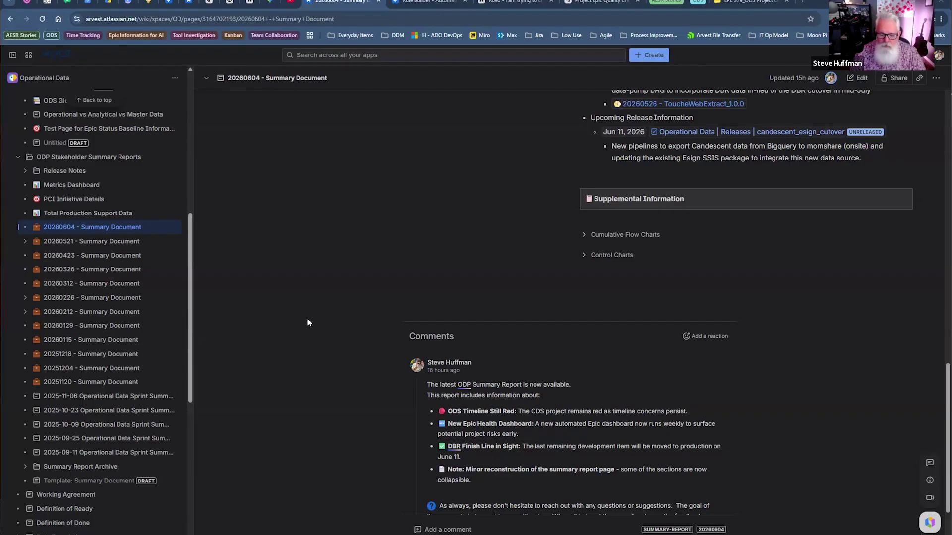
{"action": "scroll", "coordinate": [427, 312], "scroll_direction": "down", "scroll_amount": 2}
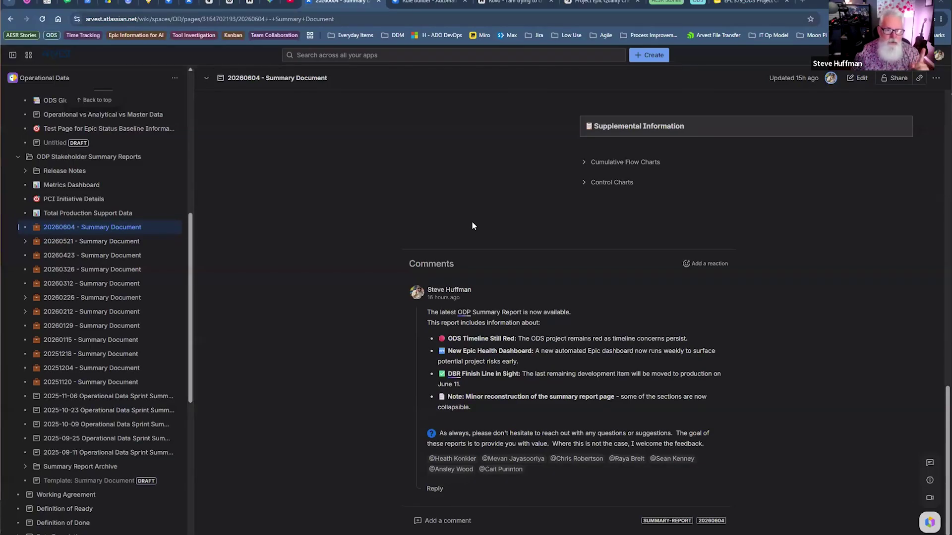
{"action": "scroll", "coordinate": [472, 226], "scroll_direction": "up", "scroll_amount": 7}
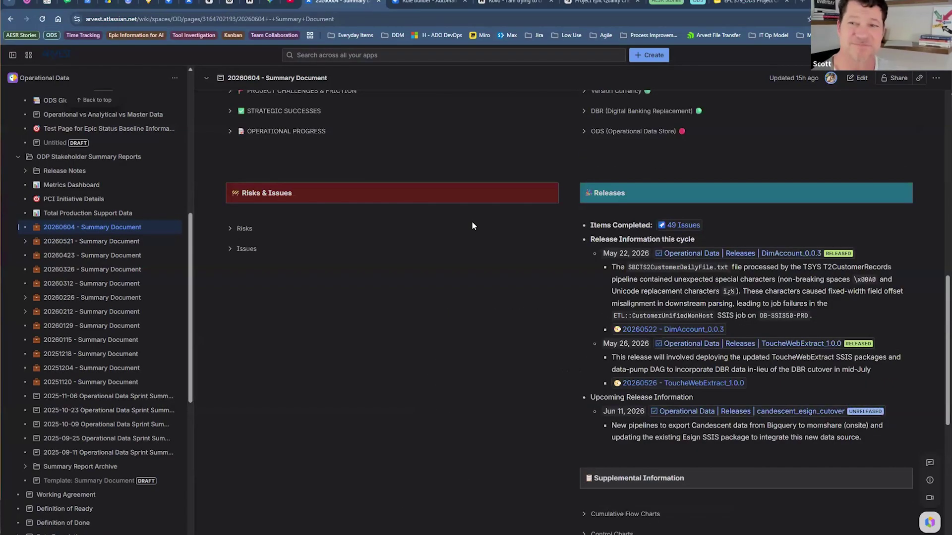
{"action": "scroll", "coordinate": [472, 226], "scroll_direction": "up", "scroll_amount": 5}
{"action": "scroll", "coordinate": [545, 227], "scroll_direction": "down", "scroll_amount": 3}
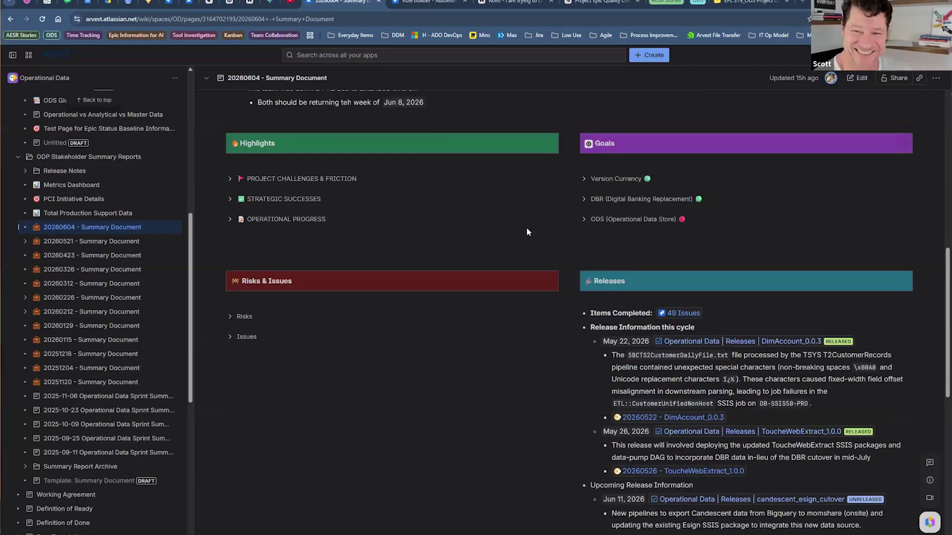
{"action": "scroll", "coordinate": [585, 174], "scroll_direction": "down", "scroll_amount": 3}
{"action": "scroll", "coordinate": [585, 271], "scroll_direction": "up", "scroll_amount": 4}
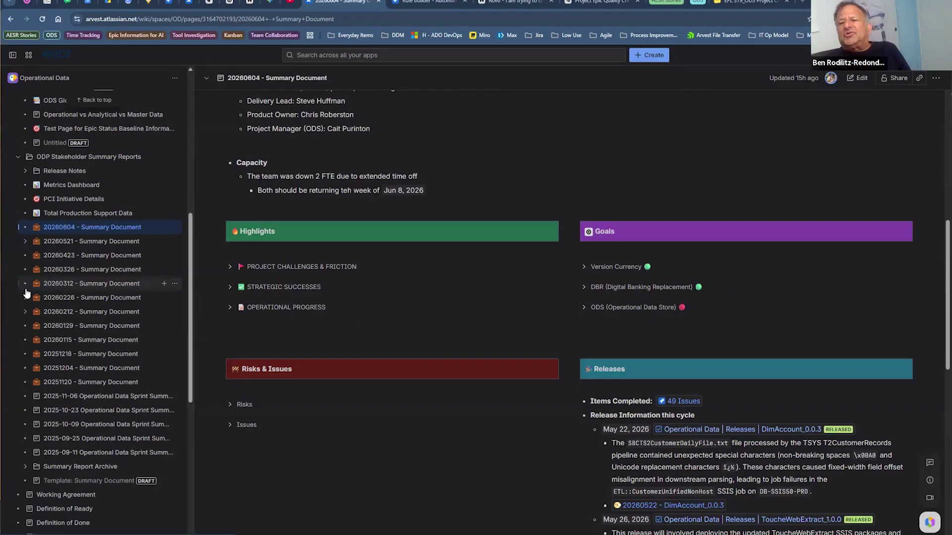
{"action": "mouse_move", "coordinate": [27, 293]}
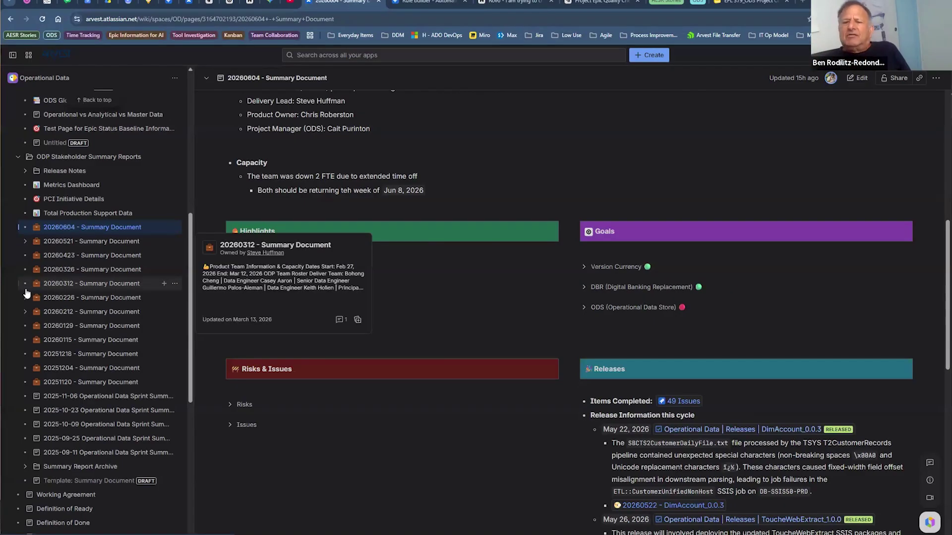